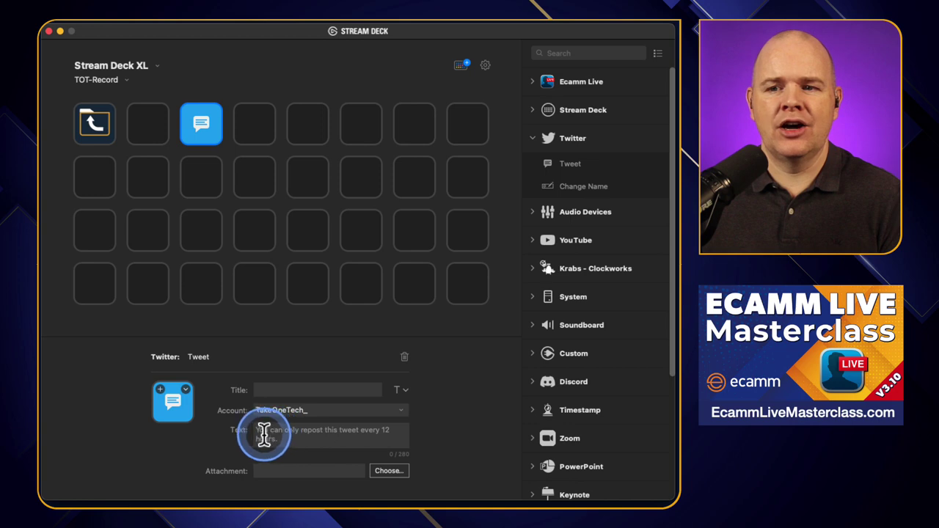
Check the Tweet key's message field and the account choices available for it.
click(292, 443)
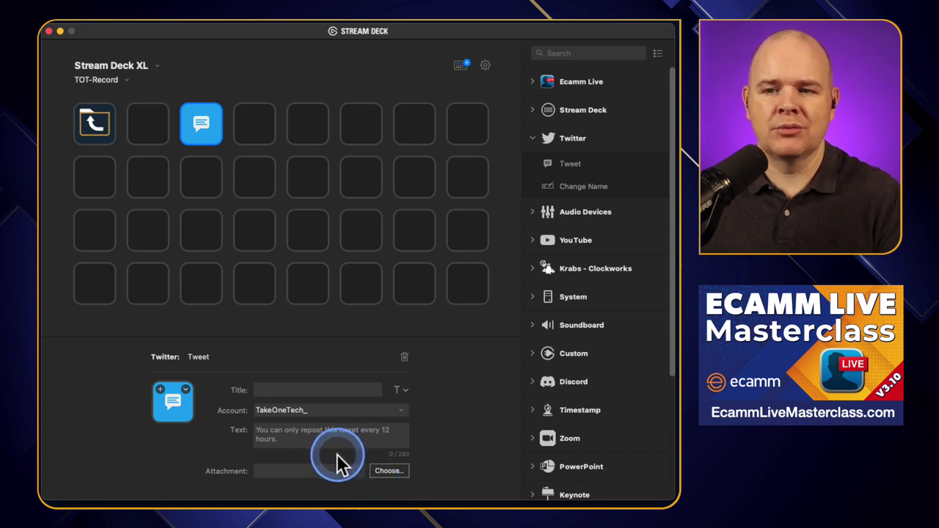
click(400, 411)
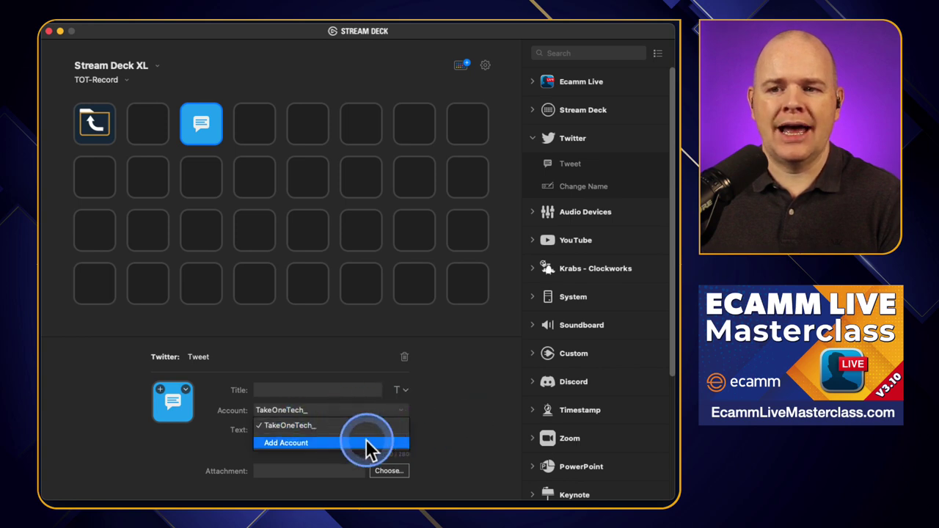
click(448, 413)
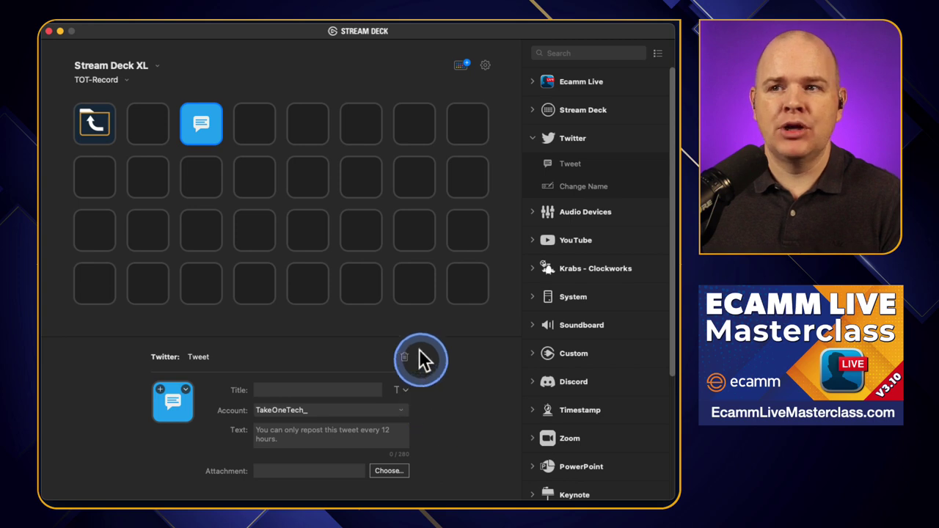
Review the linked Twitch, Twitter and YouTube accounts in the preferences, and close the preferences.
click(485, 66)
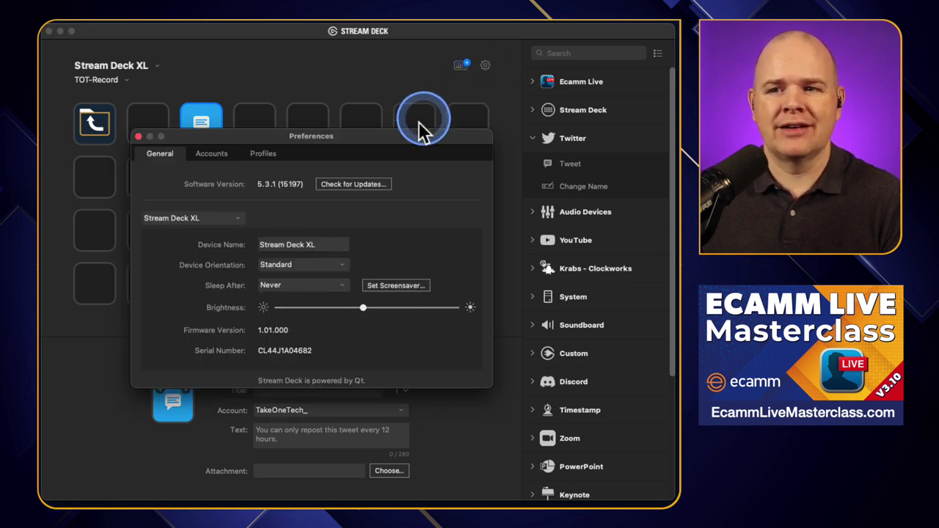
click(204, 156)
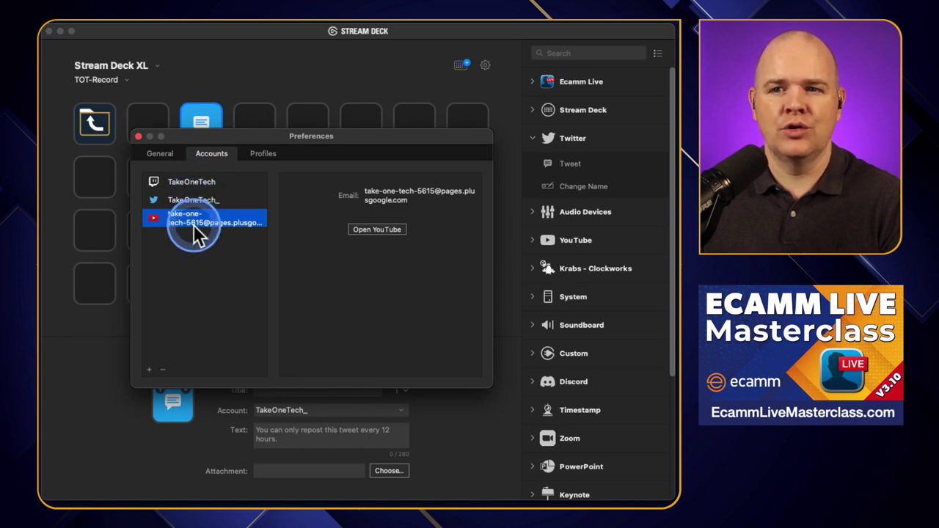
click(138, 137)
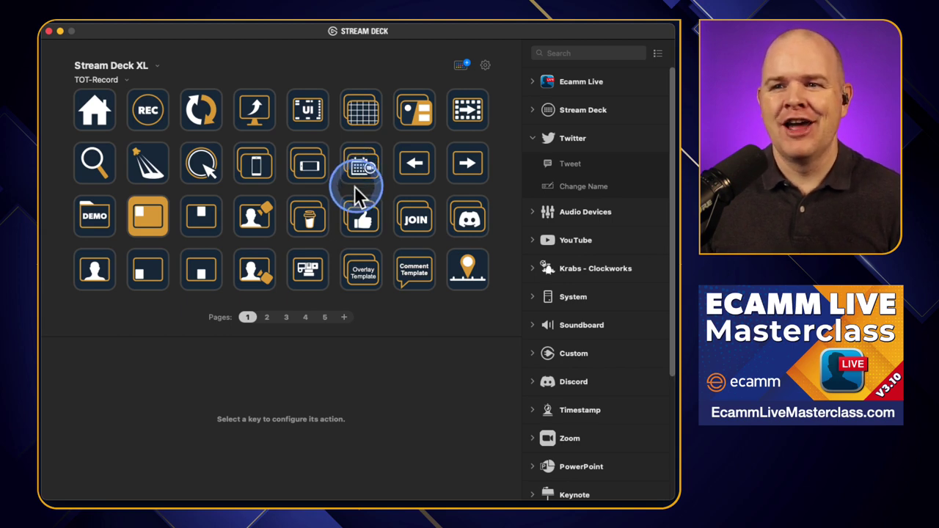
Examine the title, account and tweet text configured on the Twitter LIVE key on page 2.
drag(353, 191, 300, 251)
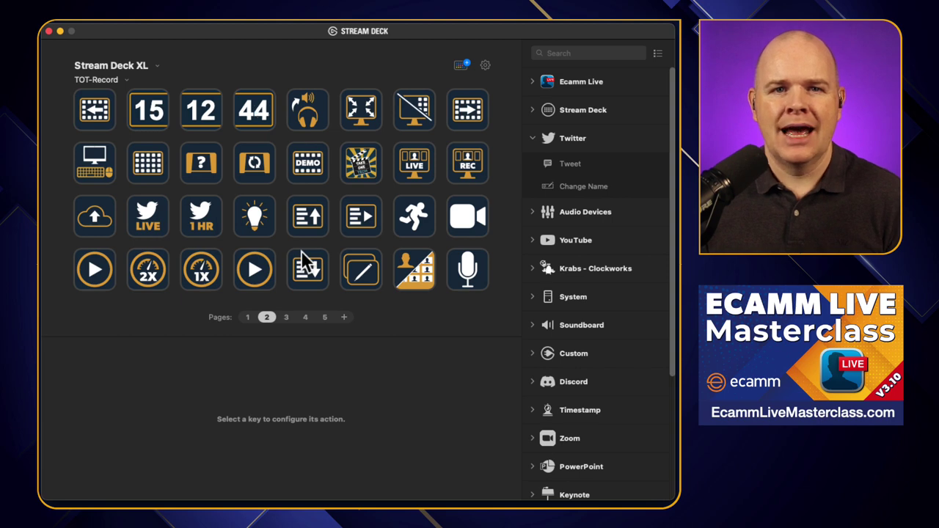
click(301, 250)
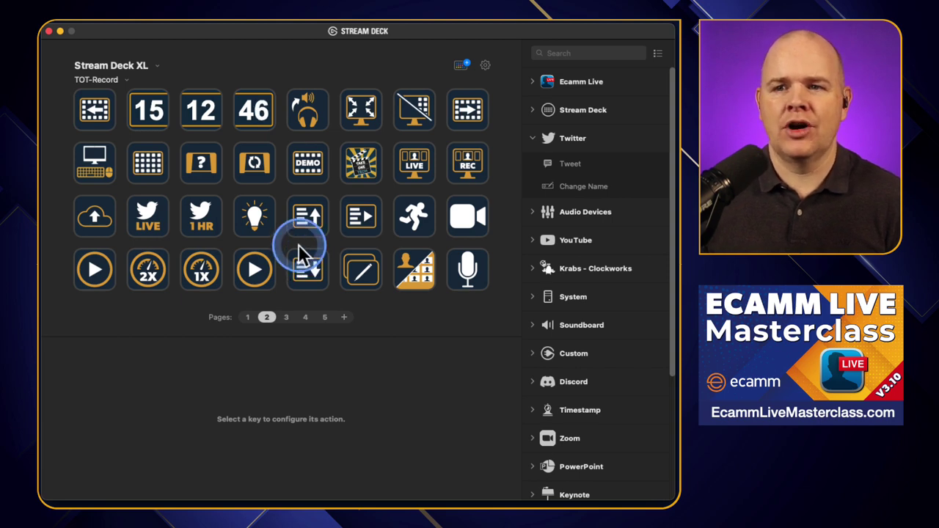
click(198, 220)
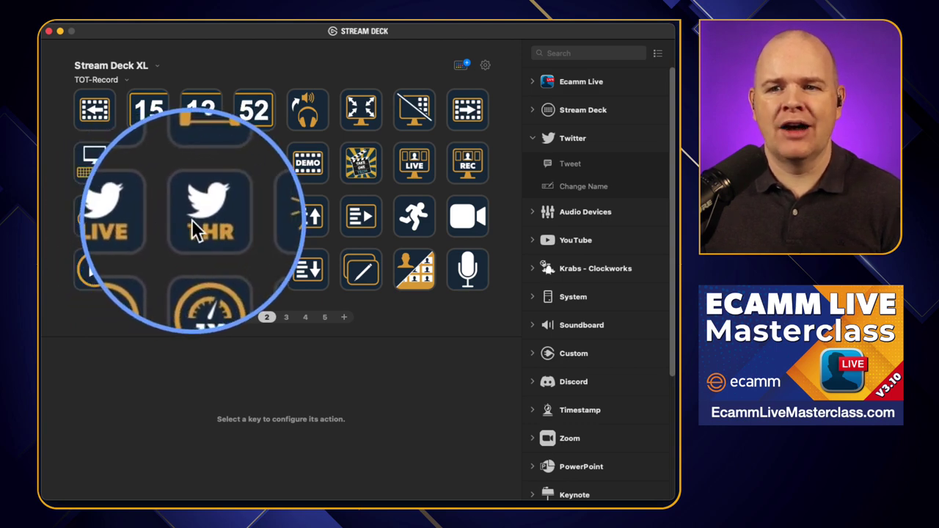
click(149, 215)
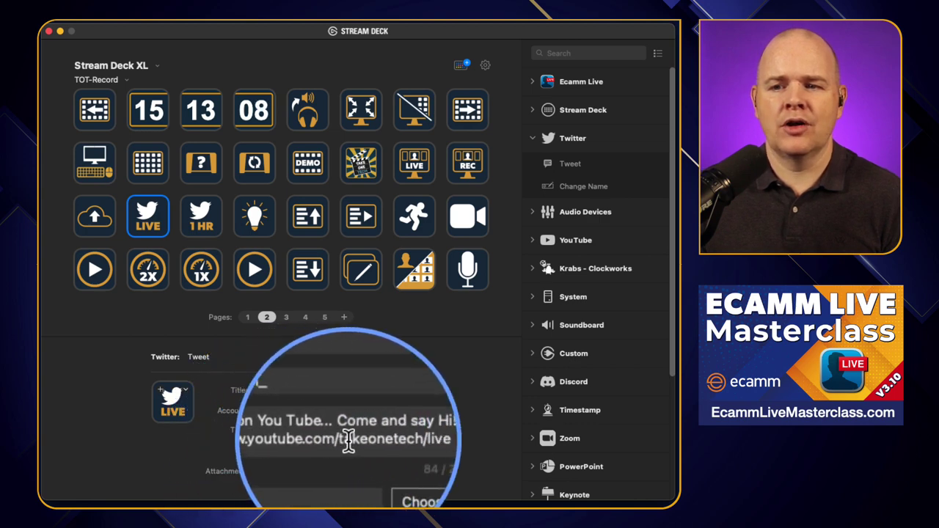
click(401, 438)
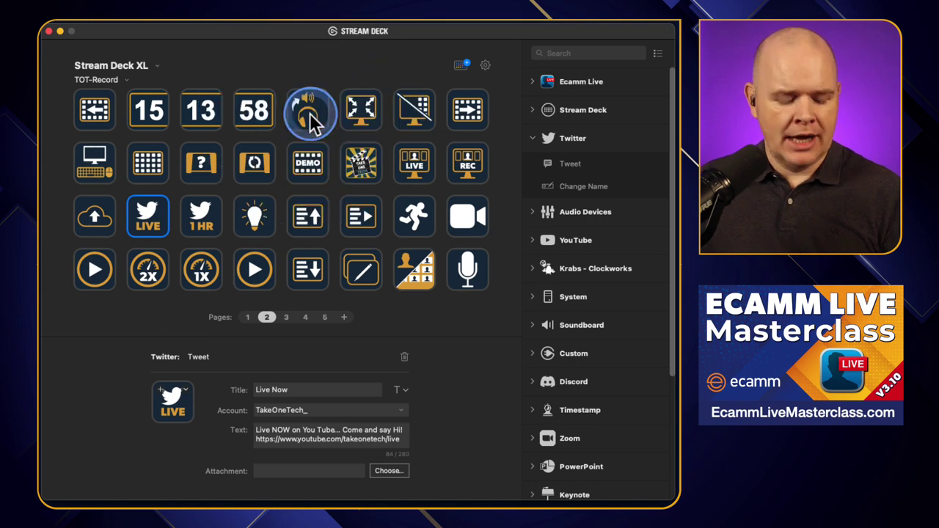
Expand the Audio Devices actions and browse the store's Discover and Plugins sections.
click(533, 212)
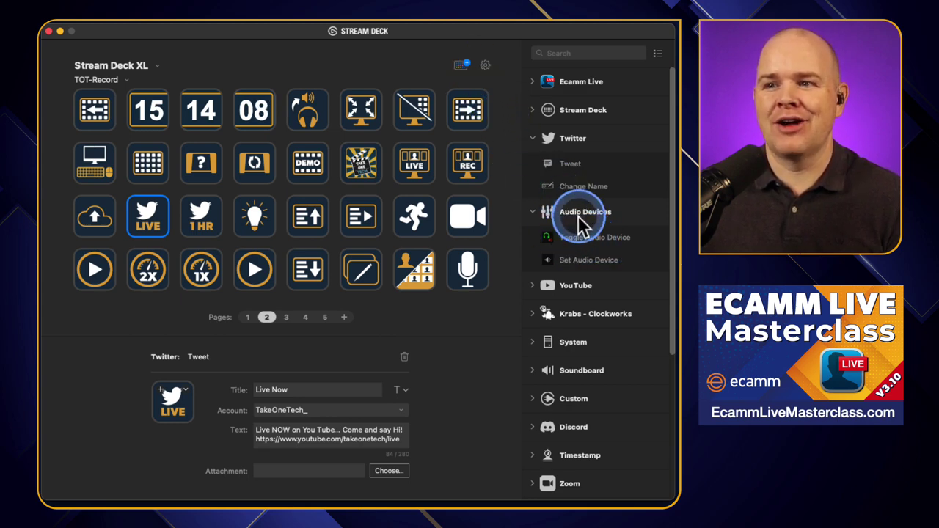
click(484, 66)
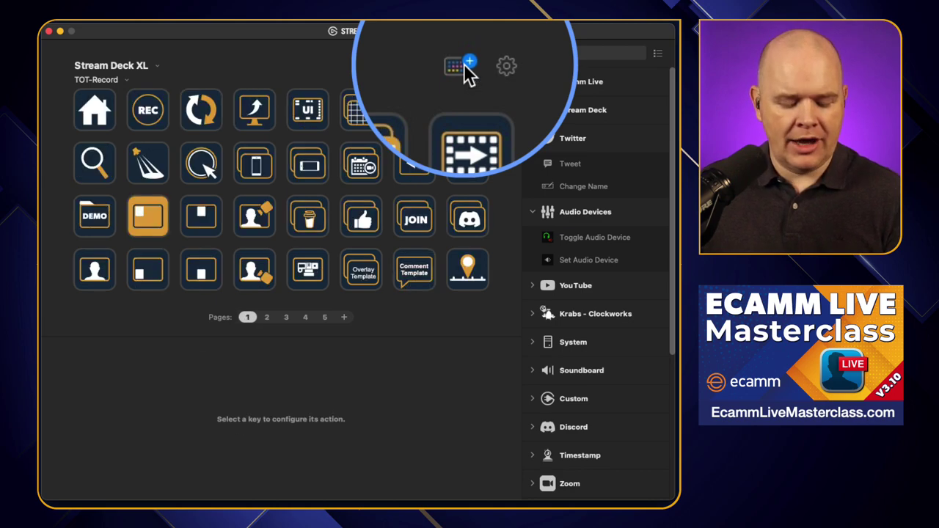
click(464, 64)
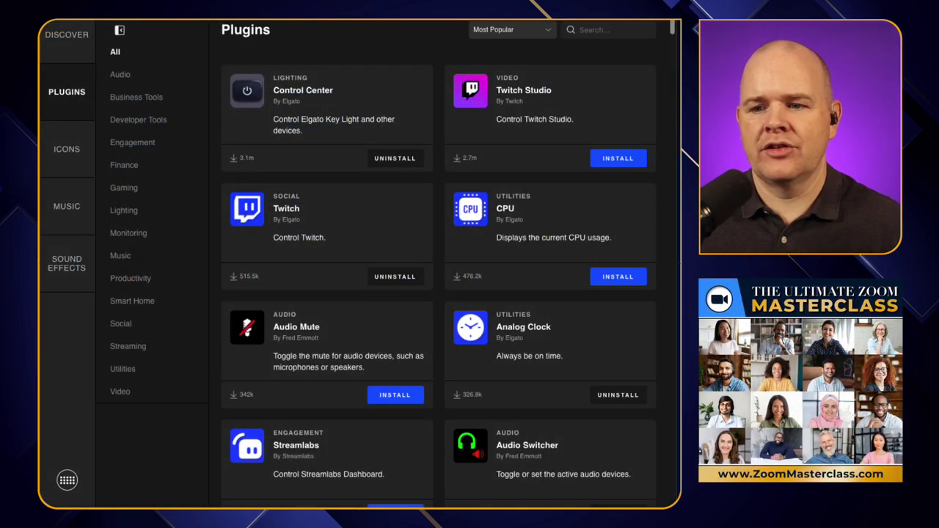
click(77, 42)
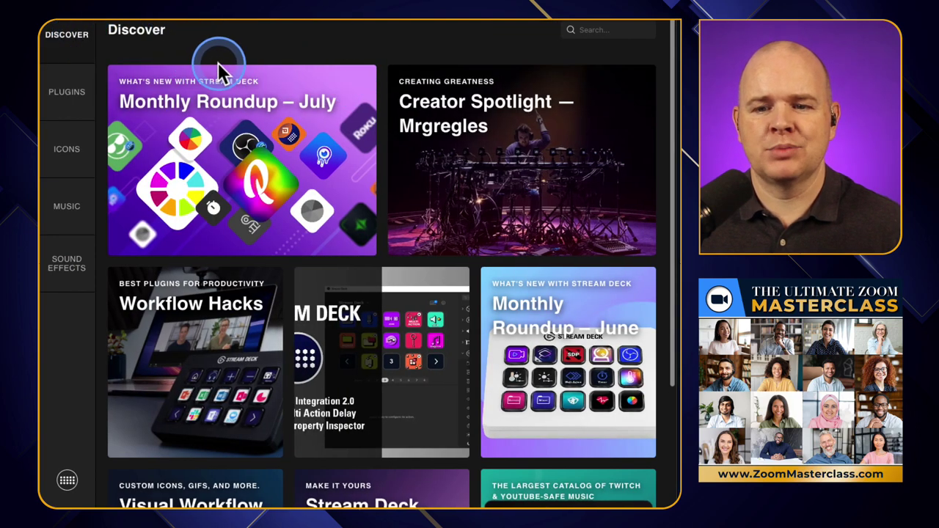
click(67, 93)
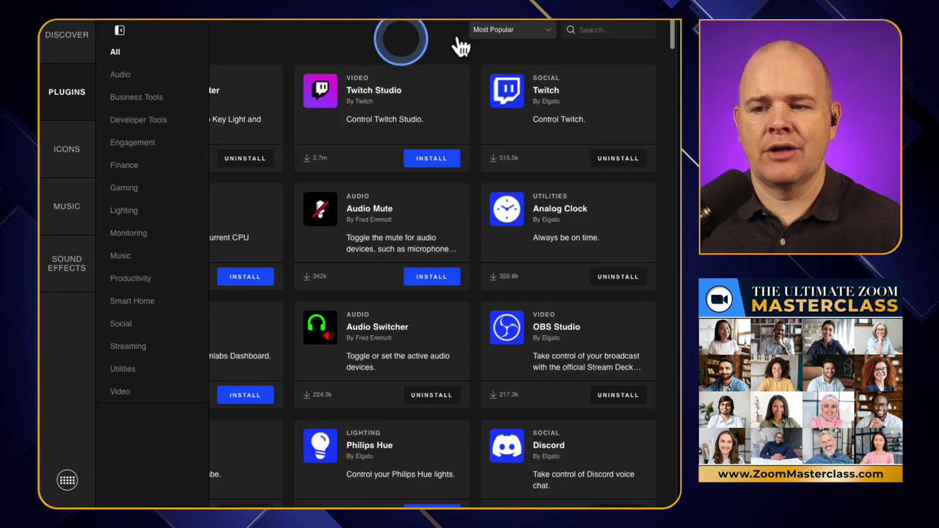
Search the store's plugins for "audio swit" to find the Audio Switcher plugin.
click(611, 29)
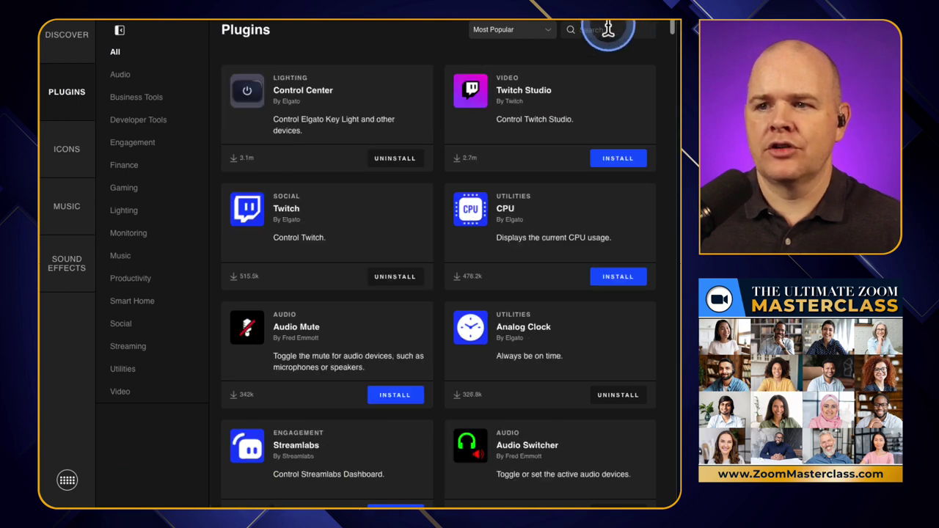
text(audio)
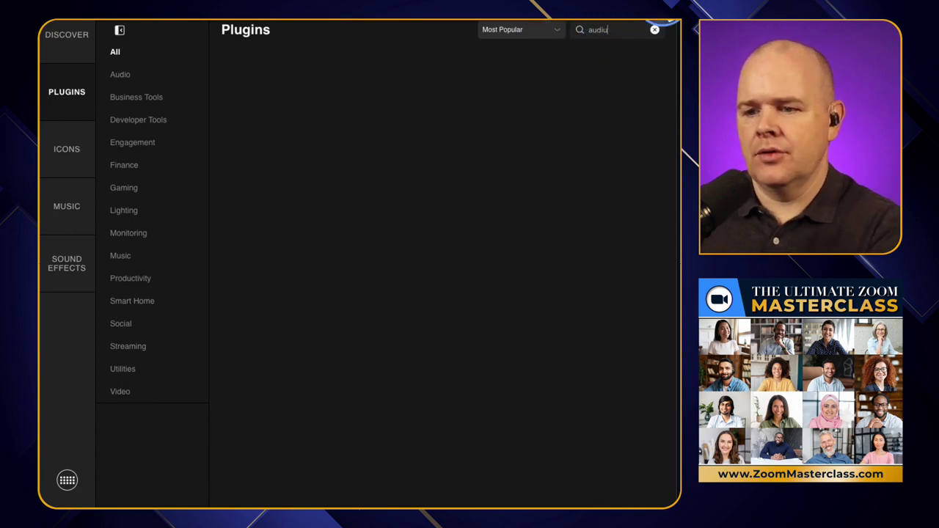
text( s)
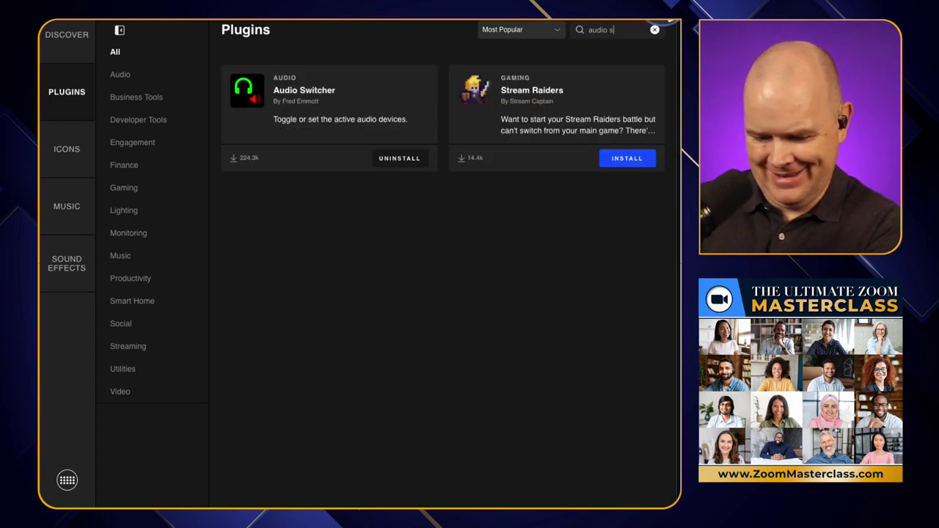
text(wit)
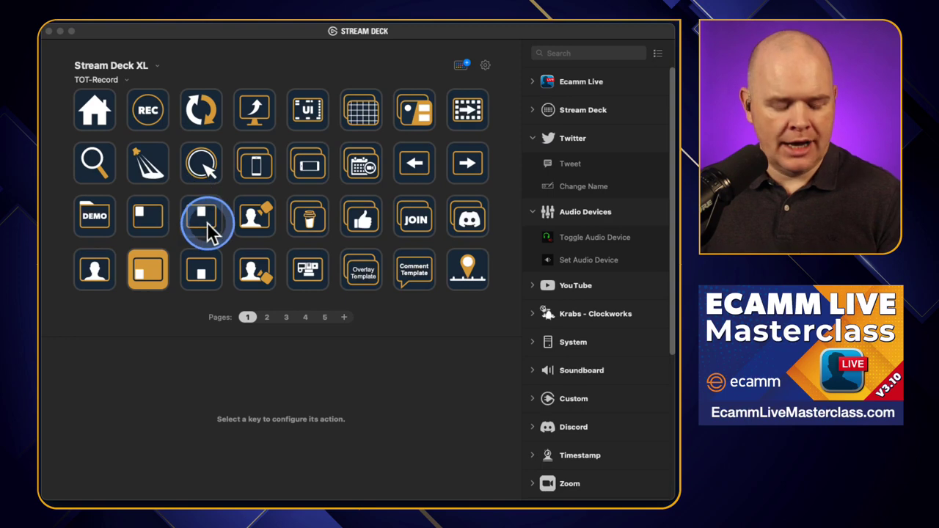
In the DEMO folder, assign the Toggle Audio Device action to the sixth key of the first row.
double_click(205, 223)
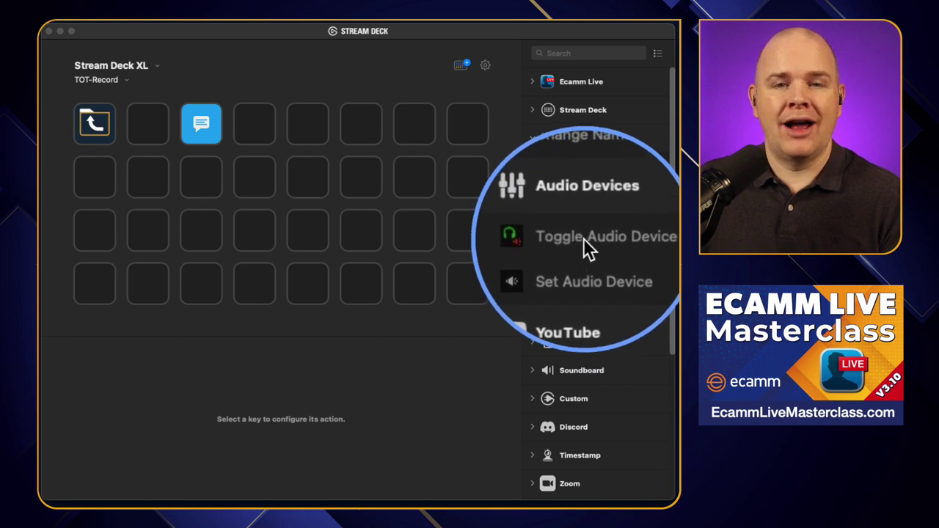
click(583, 238)
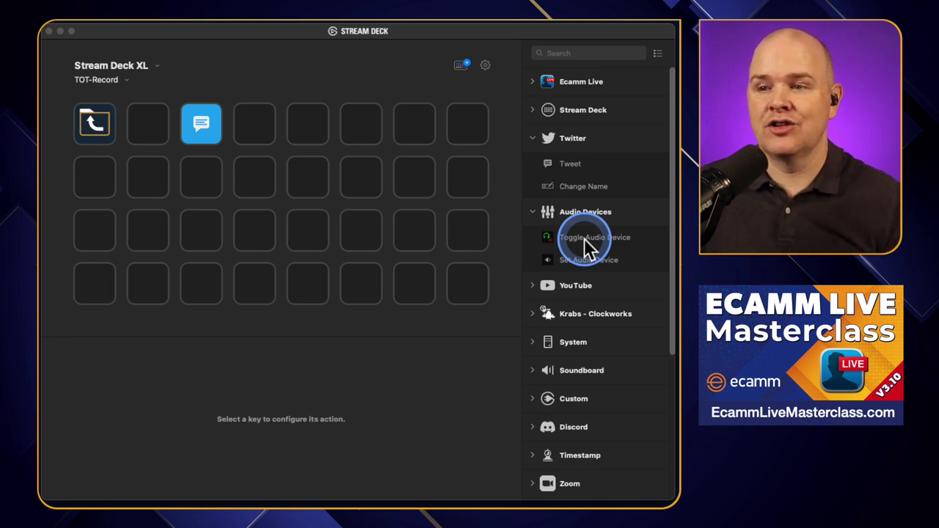
drag(584, 239, 356, 128)
click(325, 385)
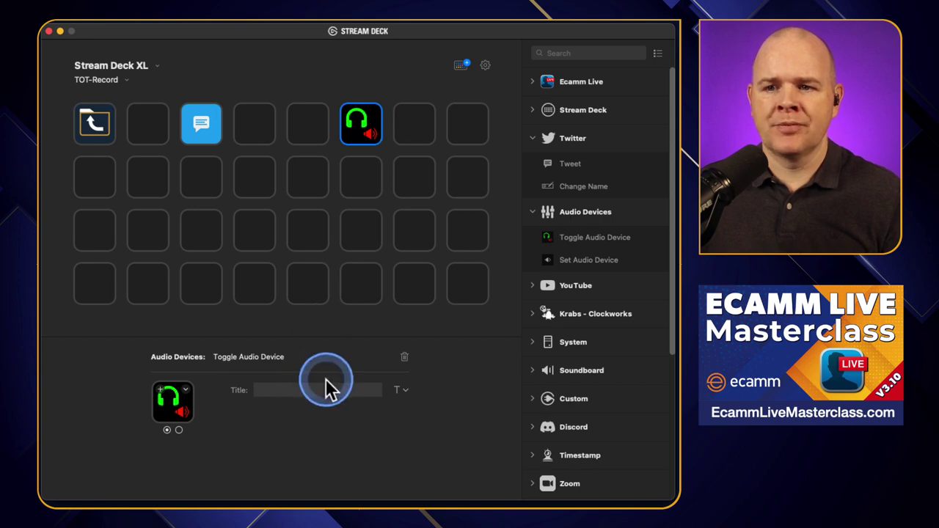
click(284, 394)
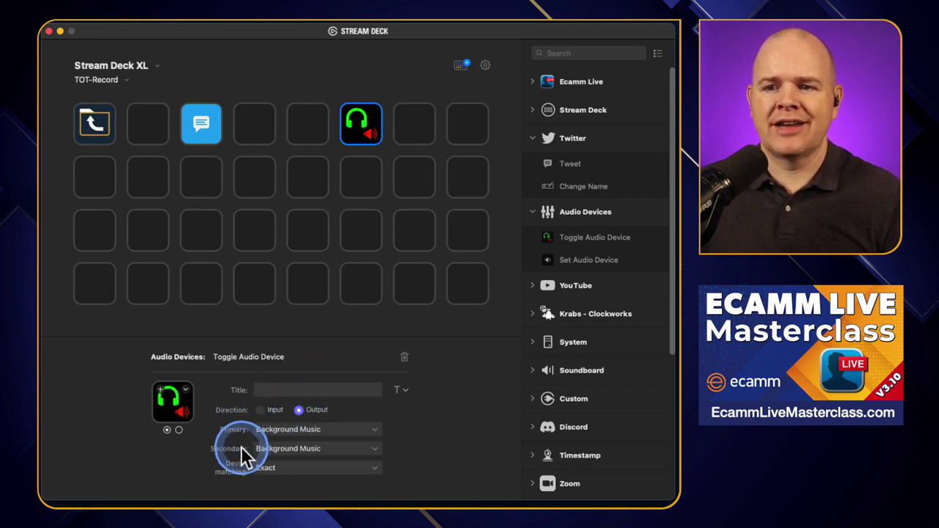
Check the primary output device choices and the second-state icon of the Toggle Audio Device key.
click(372, 429)
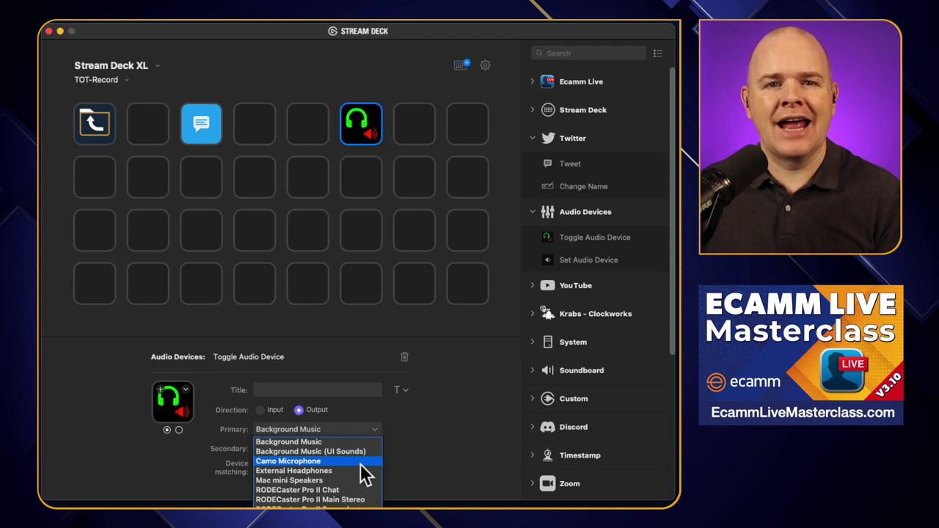
drag(360, 464, 421, 442)
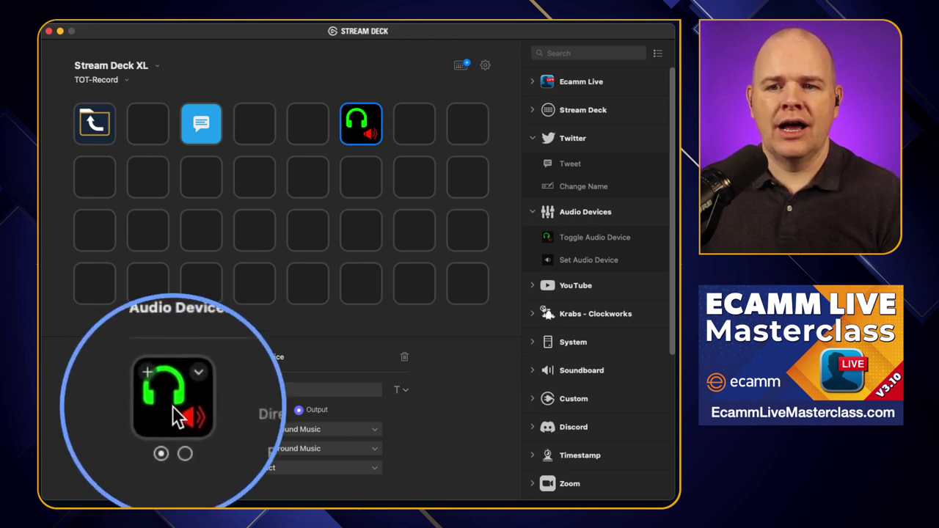
click(179, 431)
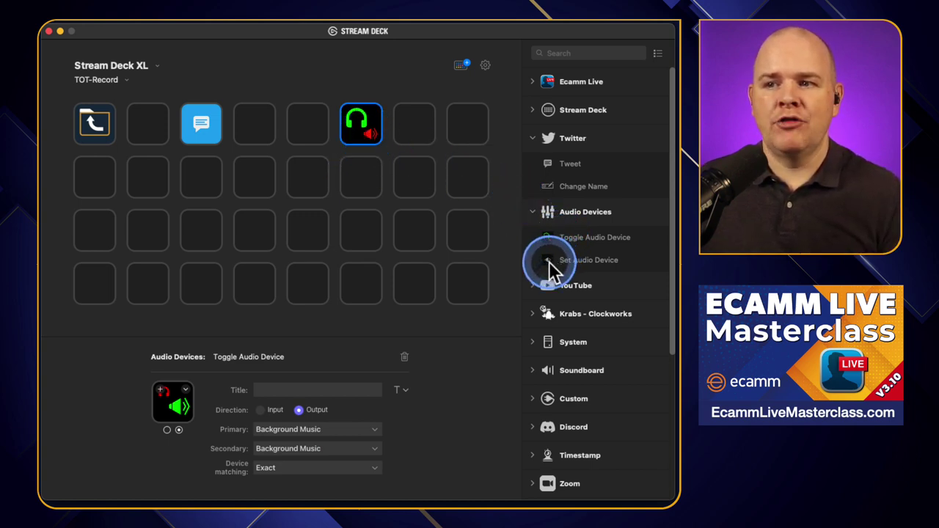
Assign the Set Audio Device action to the fifth key of the second row and check its output device choices.
drag(549, 262, 308, 179)
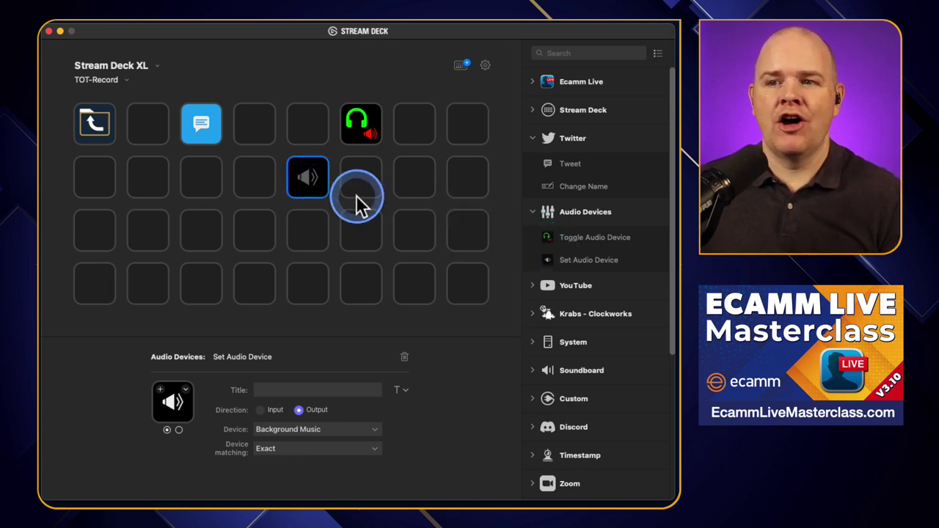
click(333, 429)
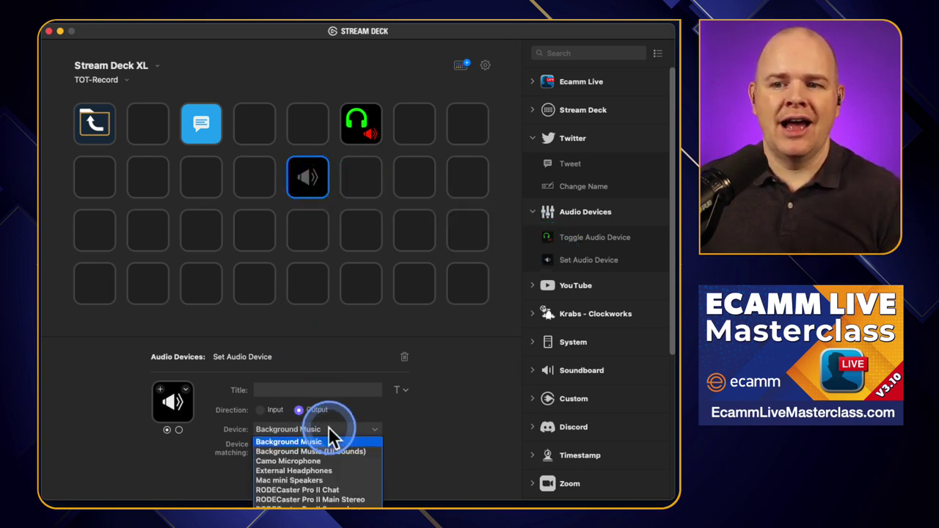
click(425, 420)
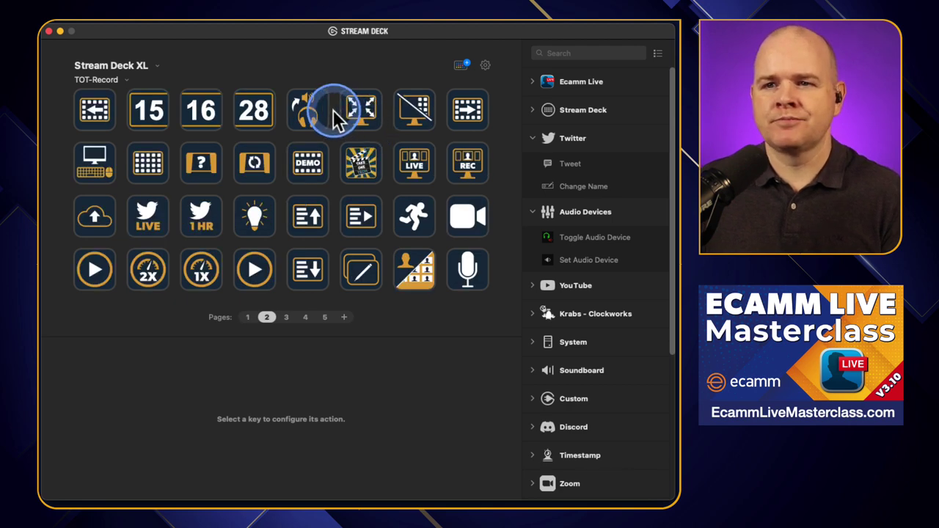
Inspect the existing headphones/speaker toggle key on page 2, including its second-state icon.
click(306, 111)
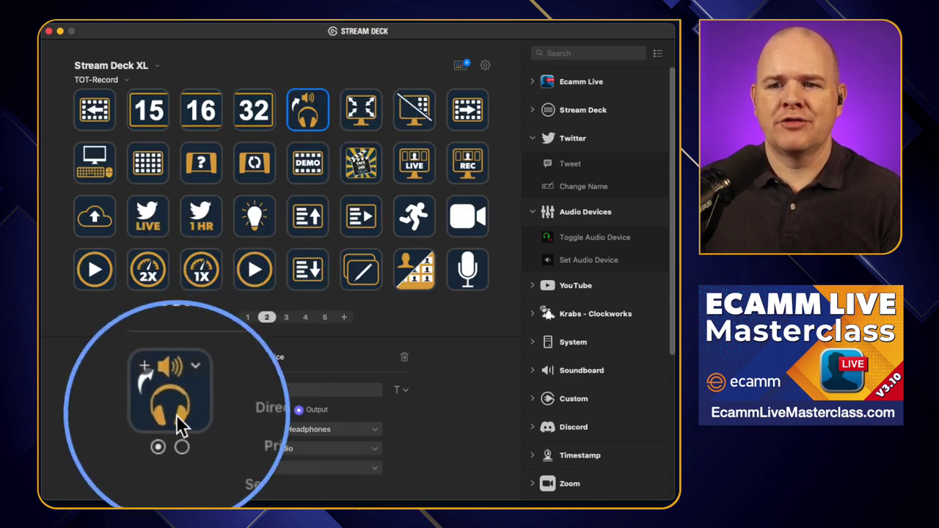
click(179, 433)
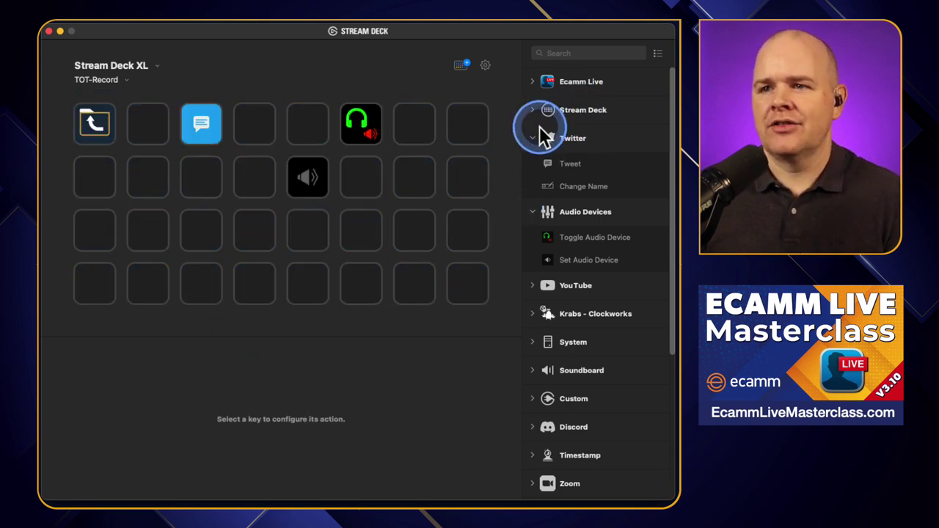
Collapse the Twitter and Audio Devices categories and assign the YouTube Viewers action to the seventh key of the first row.
click(534, 141)
click(534, 166)
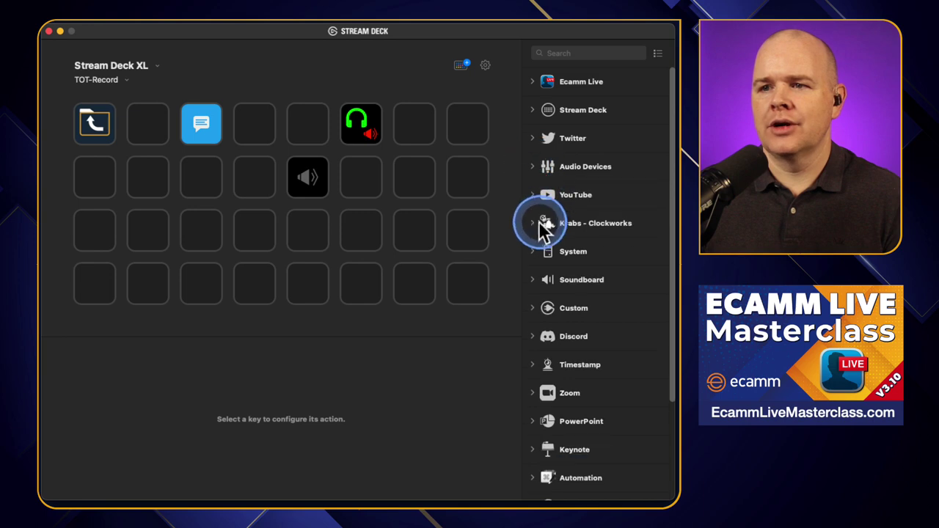
click(533, 195)
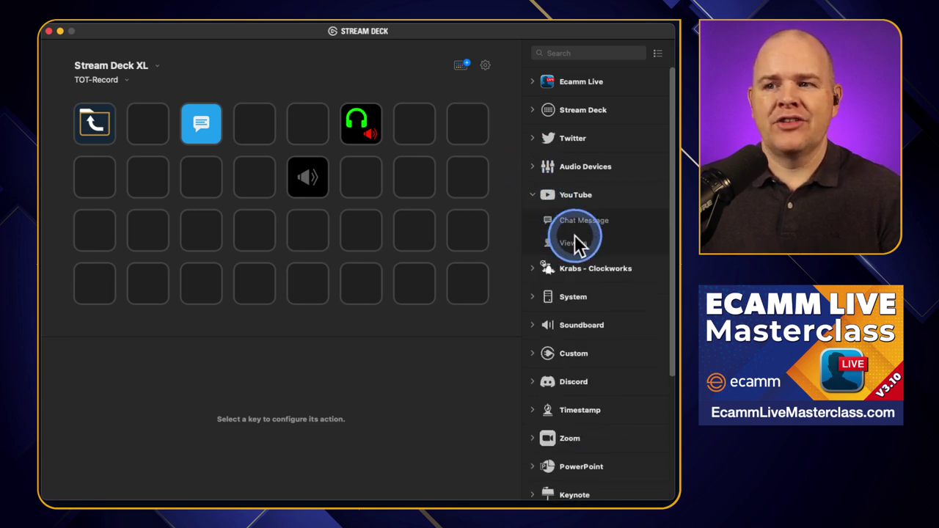
drag(570, 246, 429, 146)
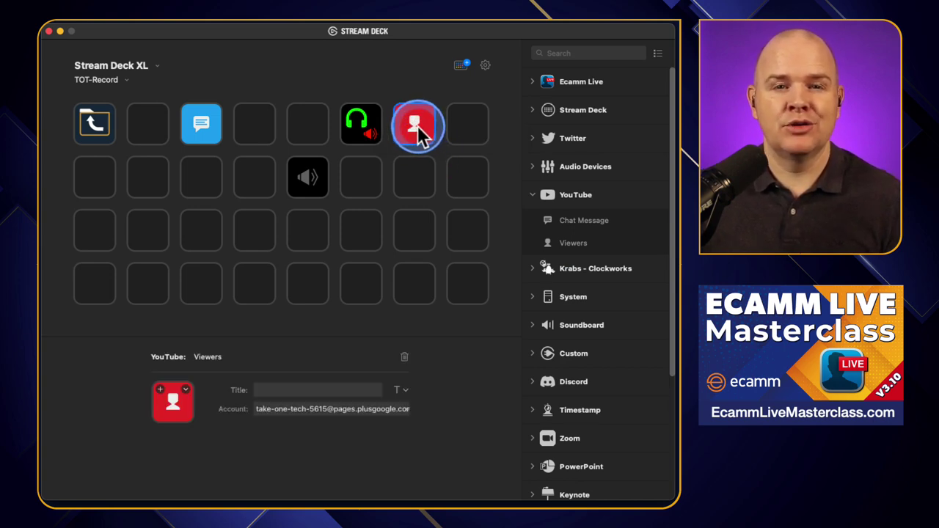
Assign the YouTube Chat Message action to the eighth key of the first row and place the cursor in its message.
click(417, 125)
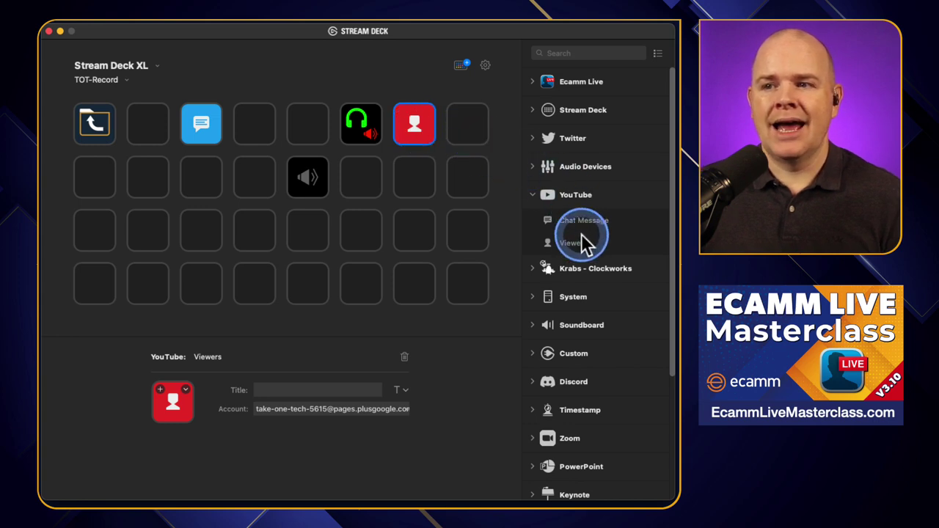
drag(579, 222, 469, 117)
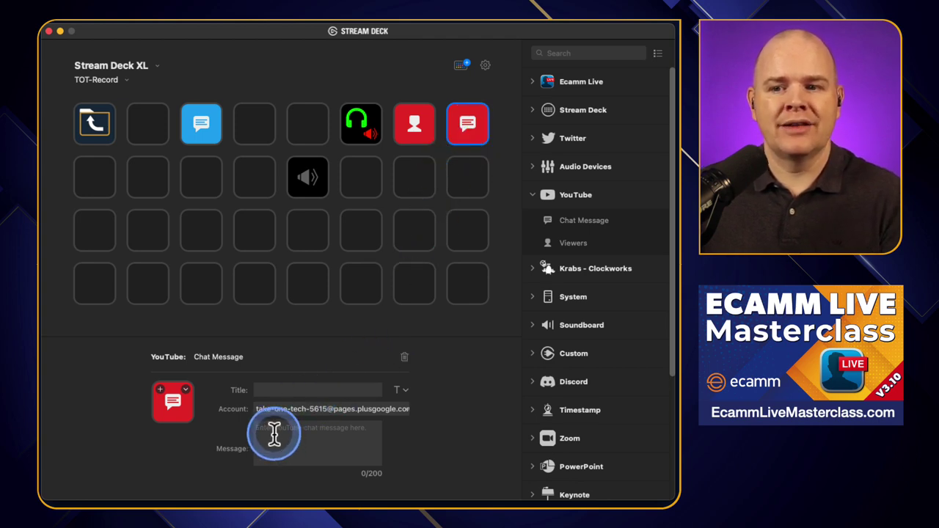
click(336, 443)
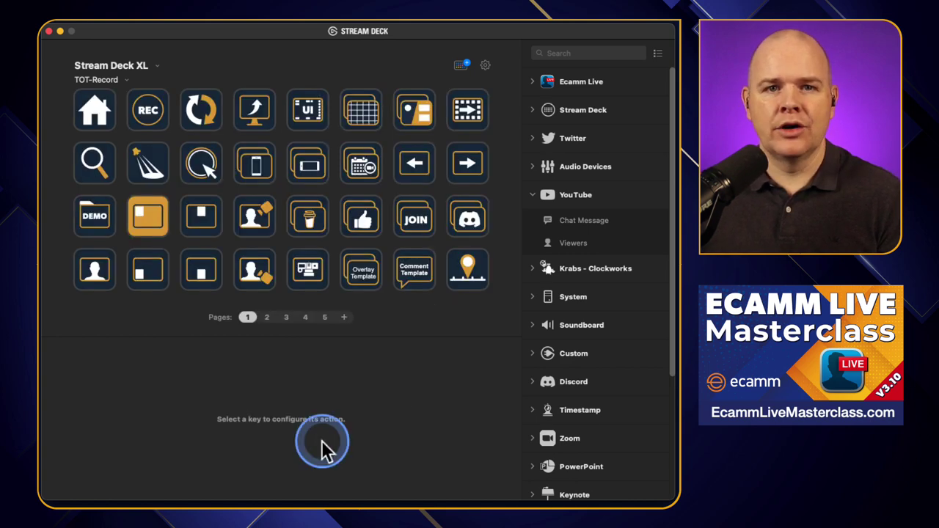
Retitle the Comment Template key on page 3 as "Comment 1".
drag(257, 220, 262, 229)
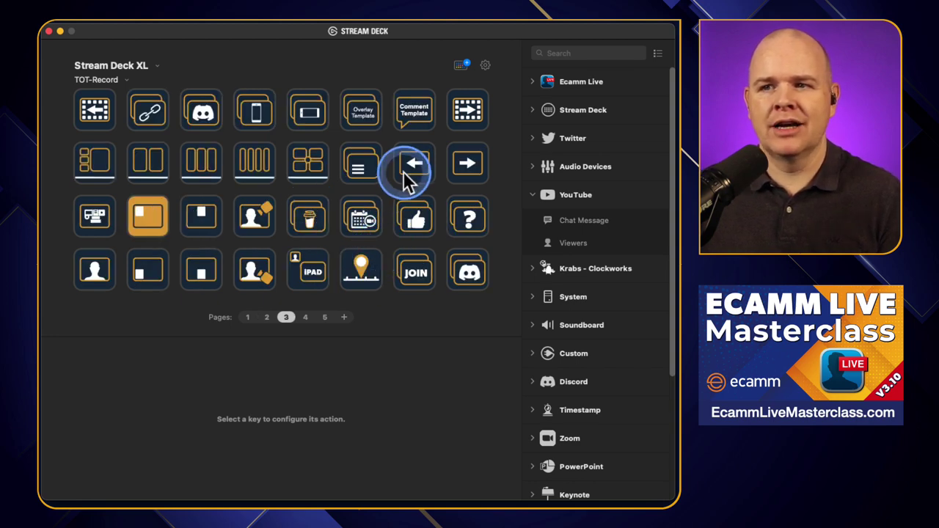
click(415, 111)
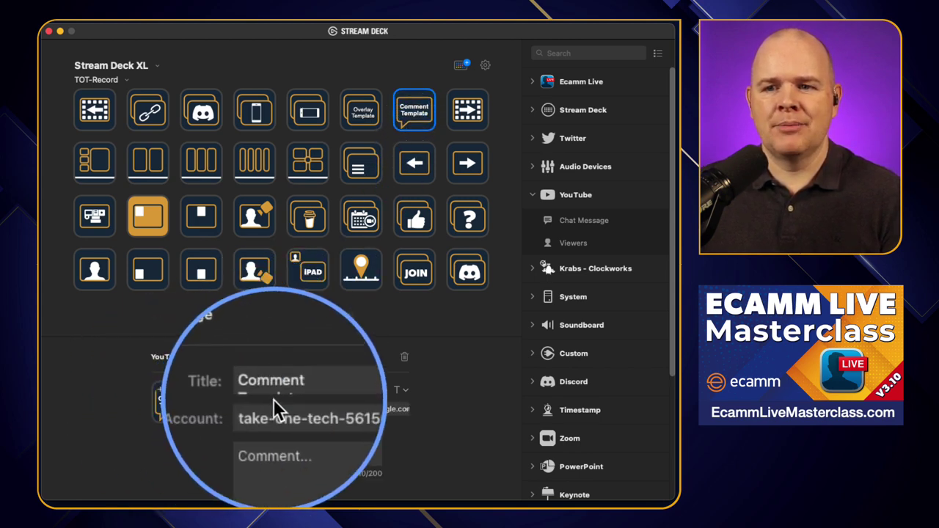
drag(256, 389, 320, 406)
text(Com)
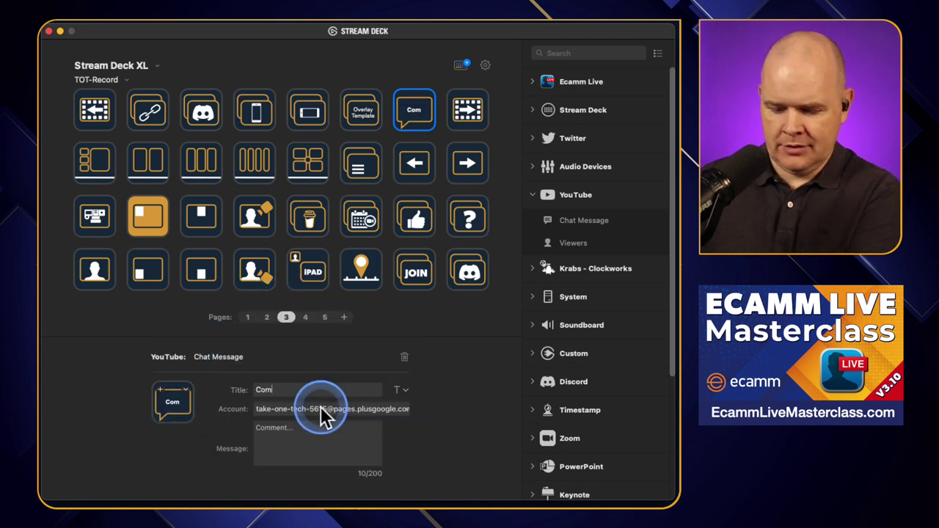
text(ment 2q)
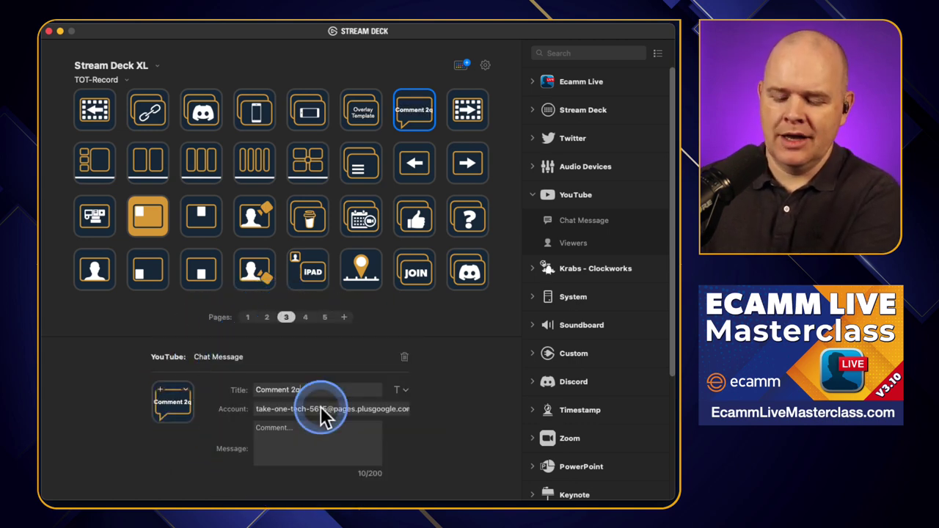
key(BackSpace)
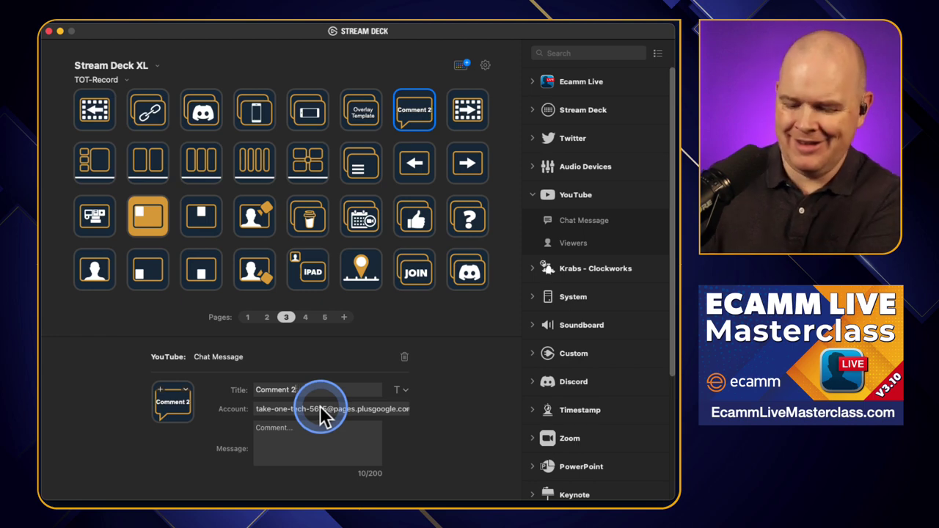
key(BackSpace)
text(1)
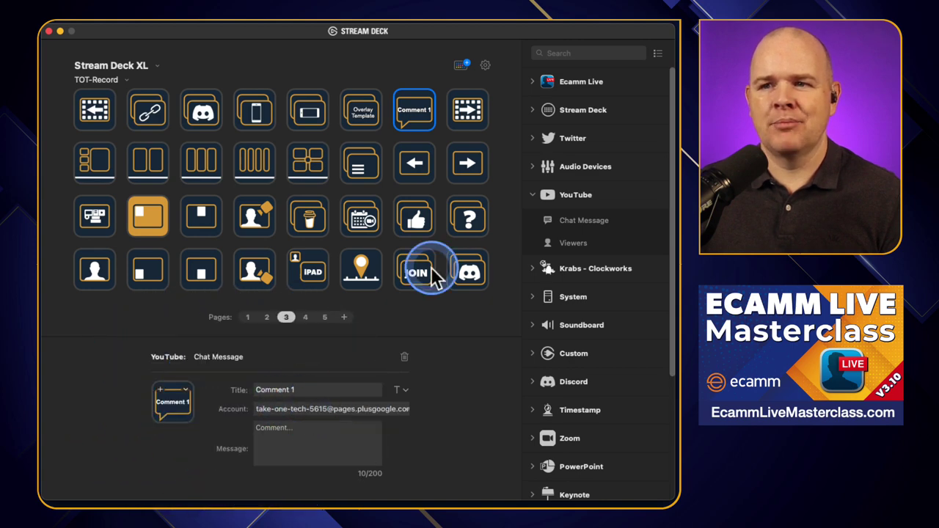
Return to page 1 and check the account choices of the Comment Template key.
right_click(414, 118)
click(118, 94)
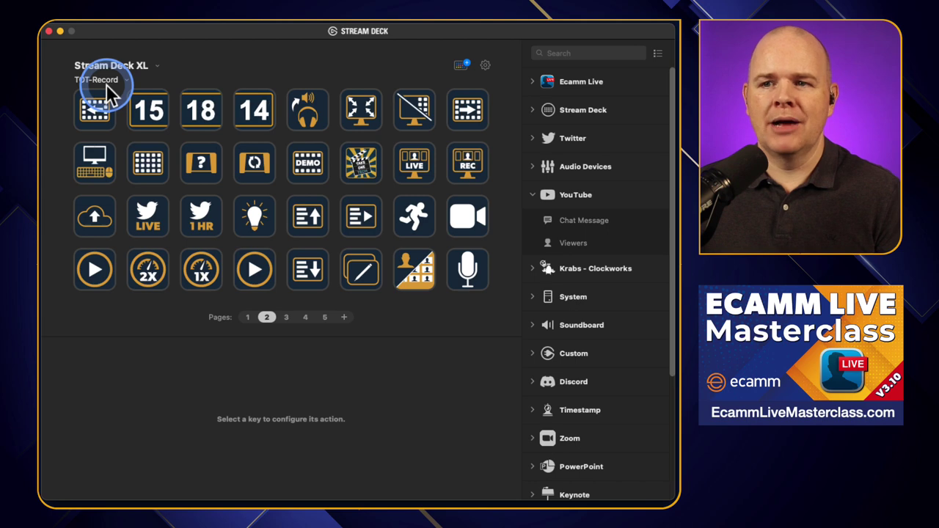
click(277, 191)
click(420, 278)
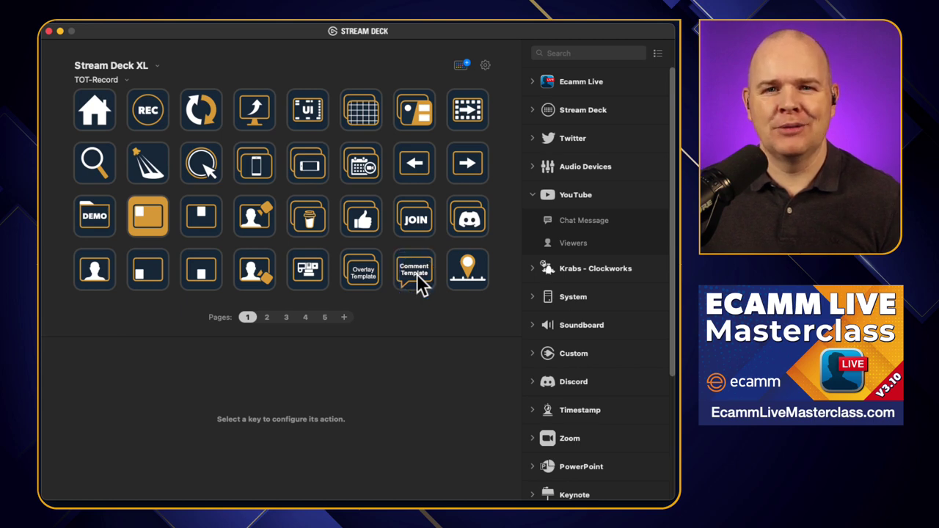
click(449, 192)
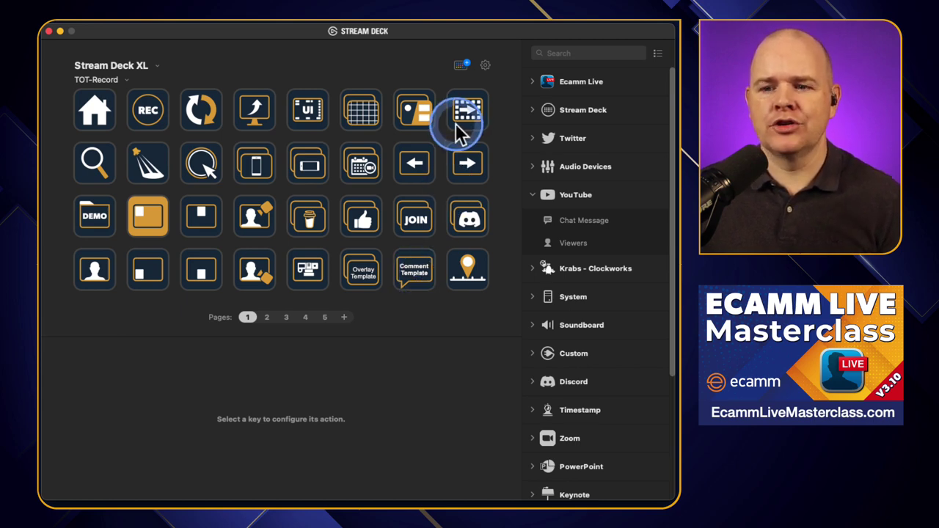
click(415, 236)
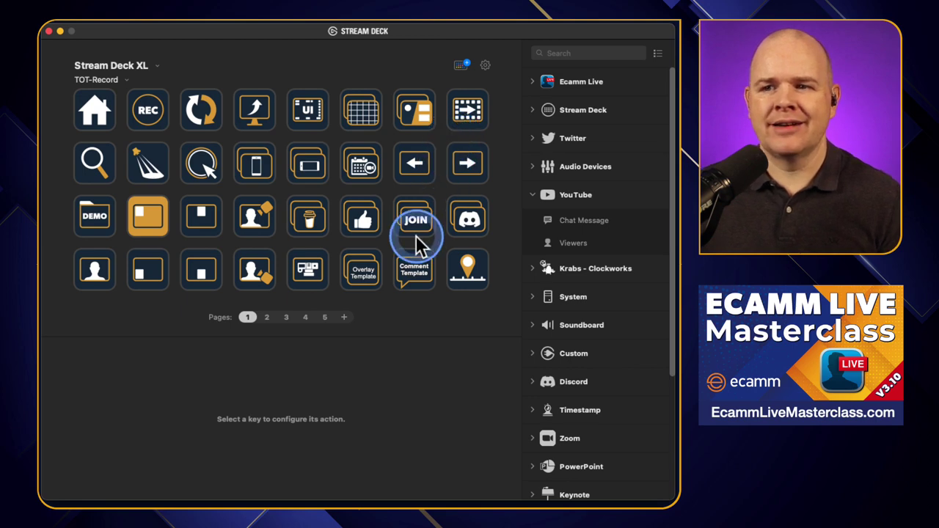
click(413, 271)
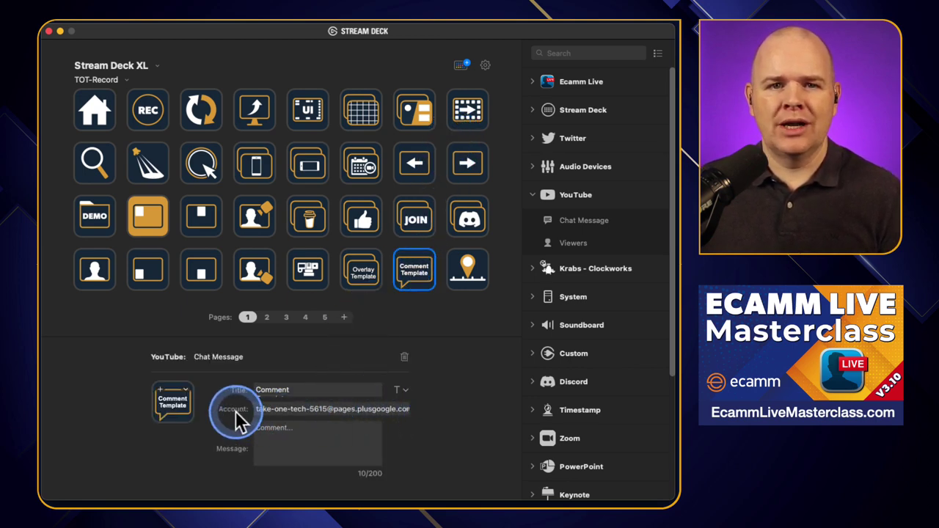
click(311, 411)
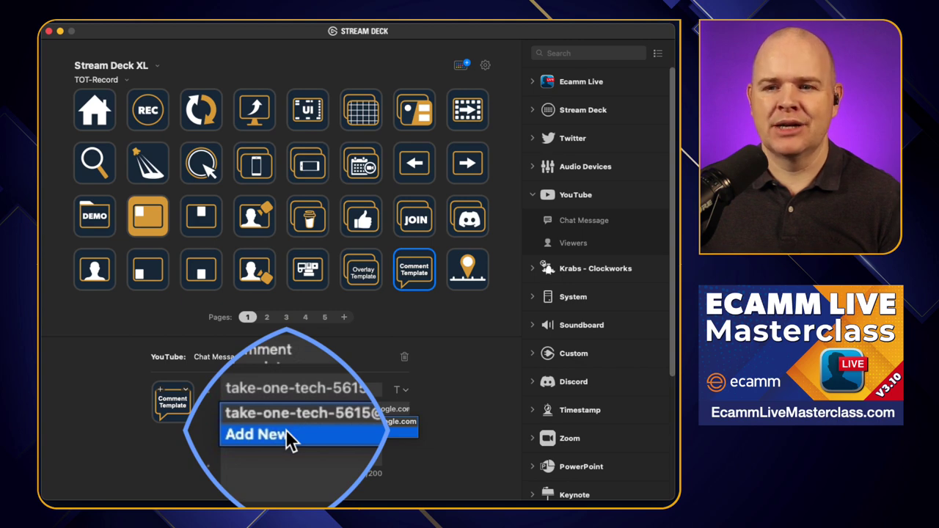
click(439, 422)
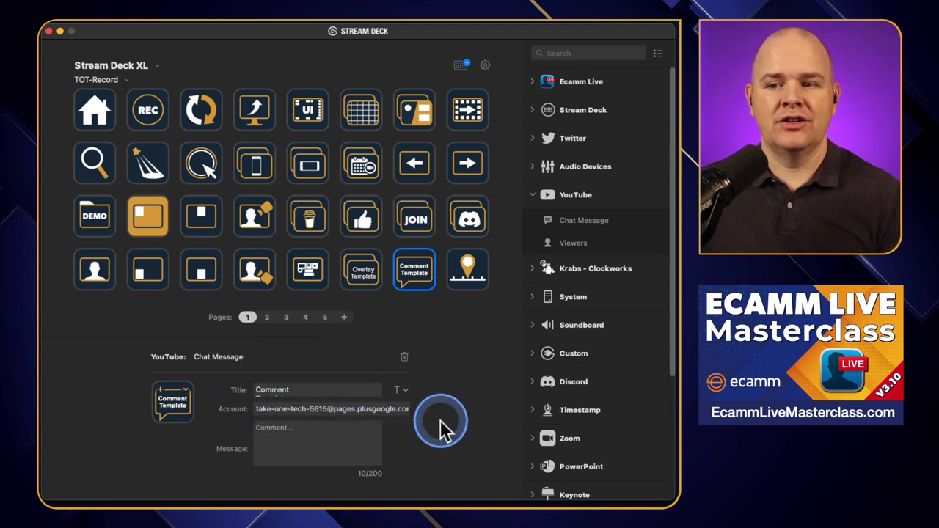
click(404, 410)
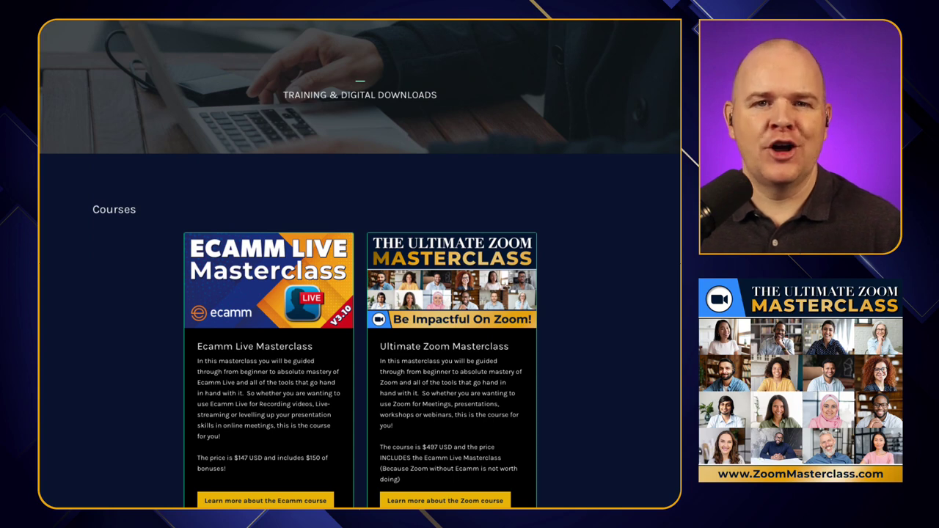
Look through the courses and the icon packs under Digital Downloads on the Take One Tech store web page.
scroll(540, 143, down, 3)
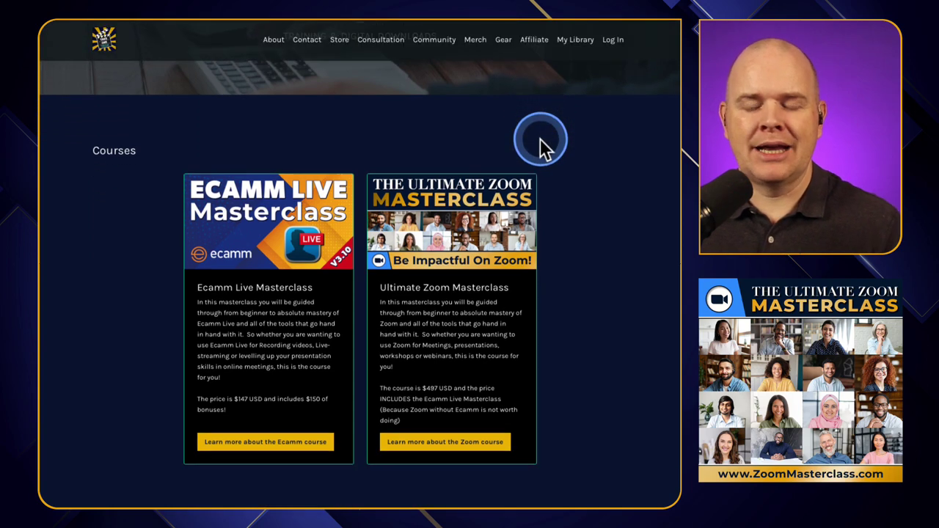
scroll(540, 139, down, 3)
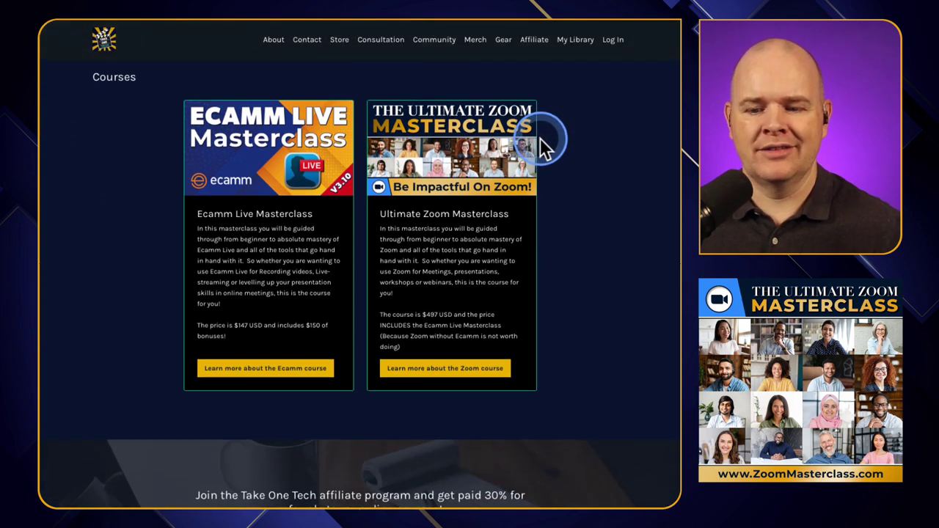
scroll(542, 144, down, 5)
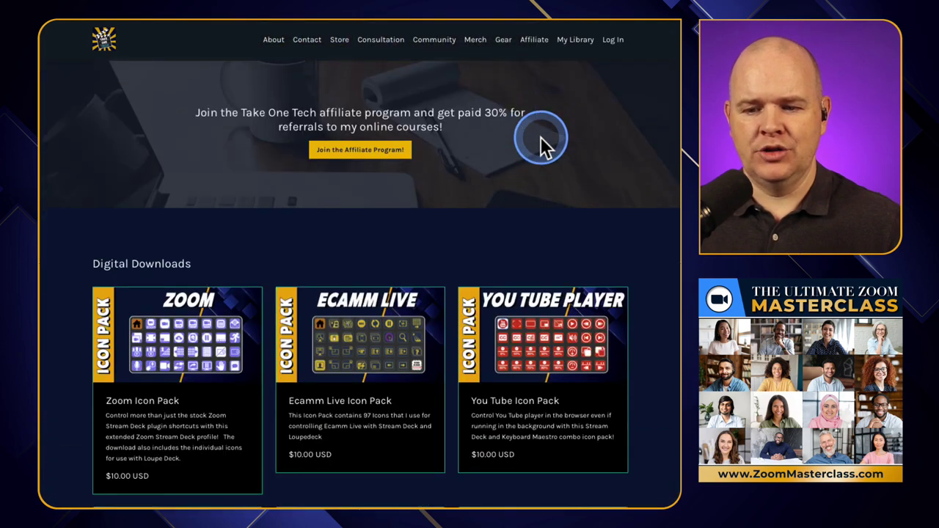
scroll(540, 136, down, 5)
scroll(540, 135, down, 1)
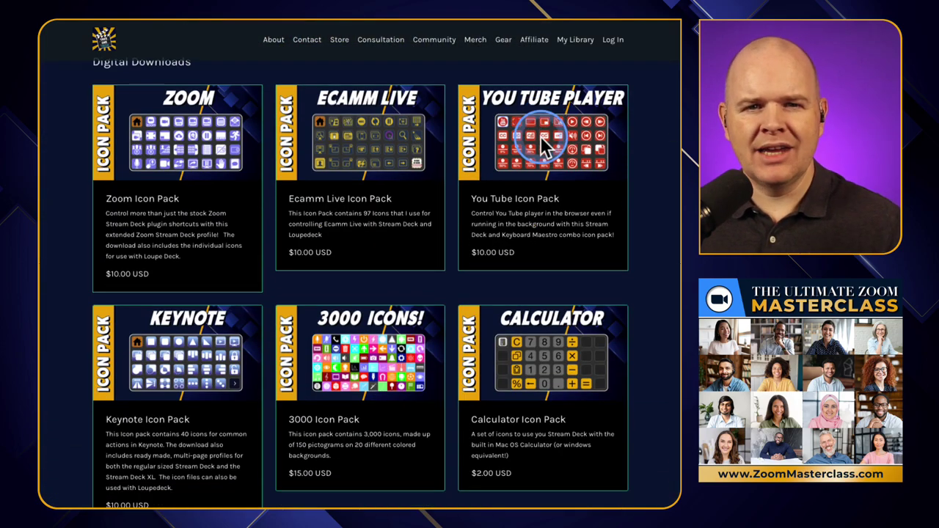
scroll(539, 135, down, 1)
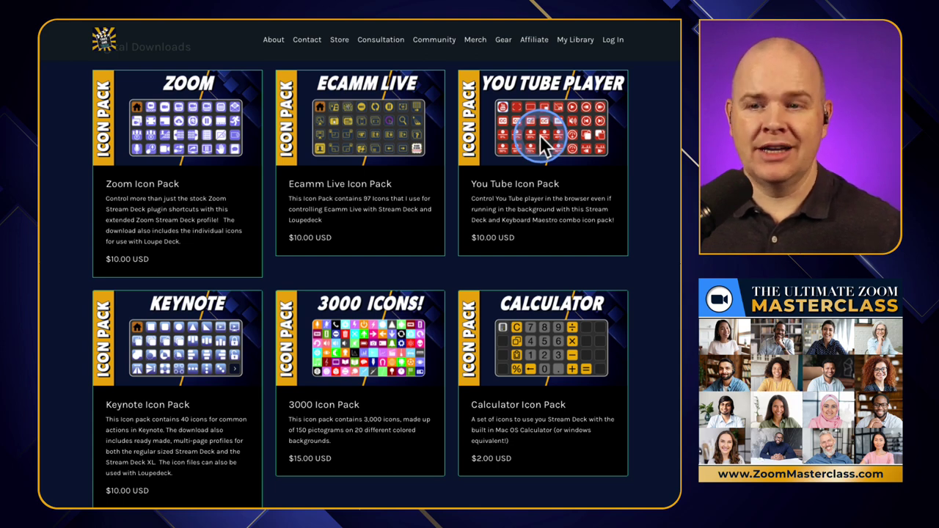
scroll(541, 144, down, 2)
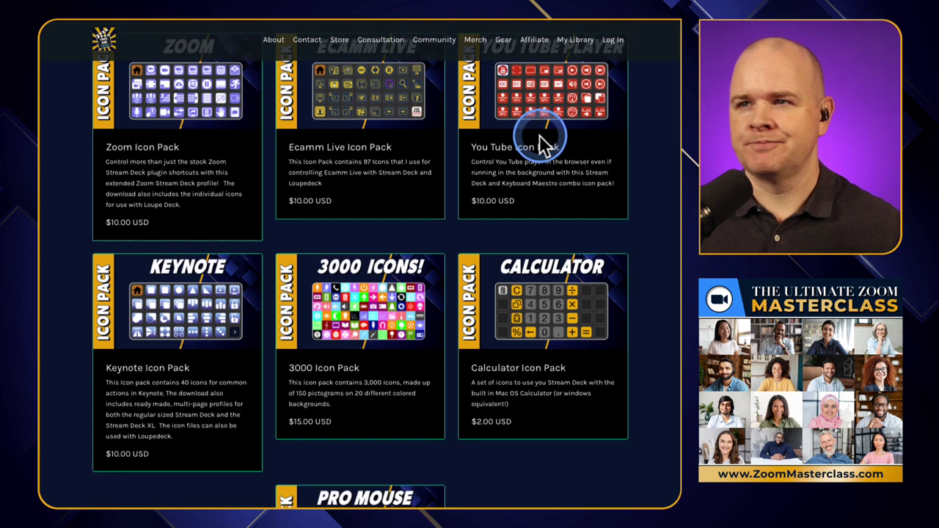
scroll(541, 144, down, 1)
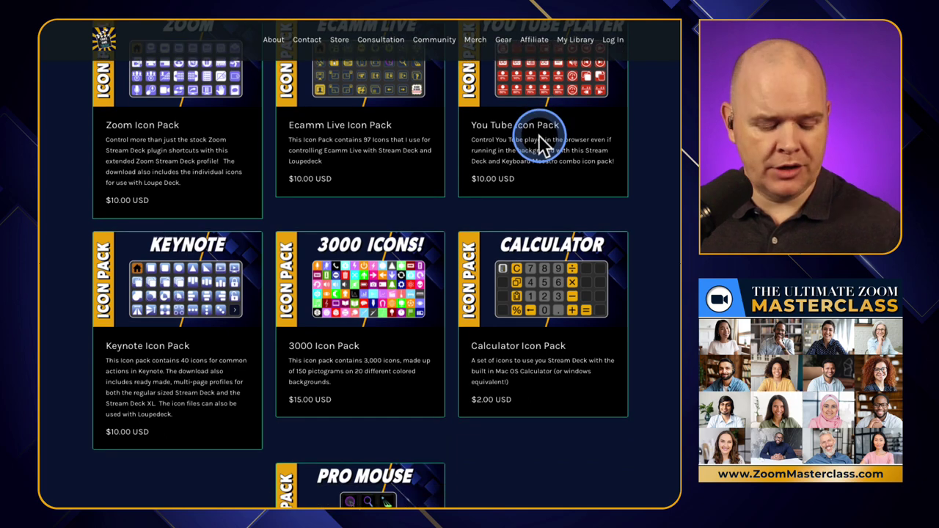
scroll(539, 135, down, 4)
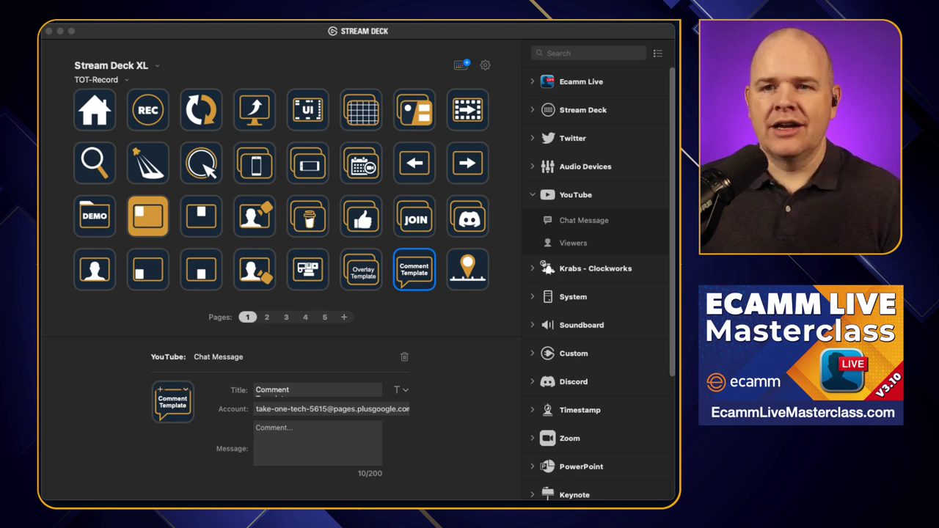
Return to the demo folder in Stream Deck and expand the Krabs - Clockworks category in place of YouTube.
double_click(292, 266)
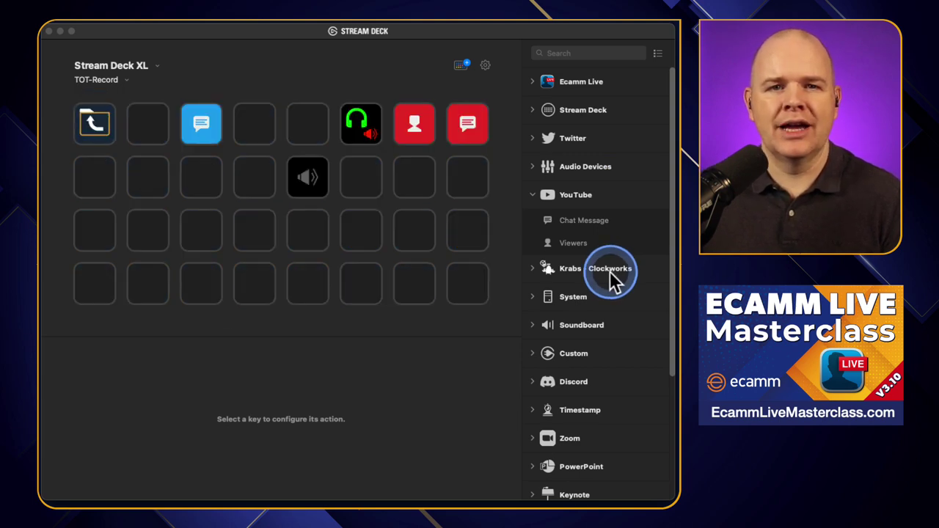
click(532, 195)
click(532, 224)
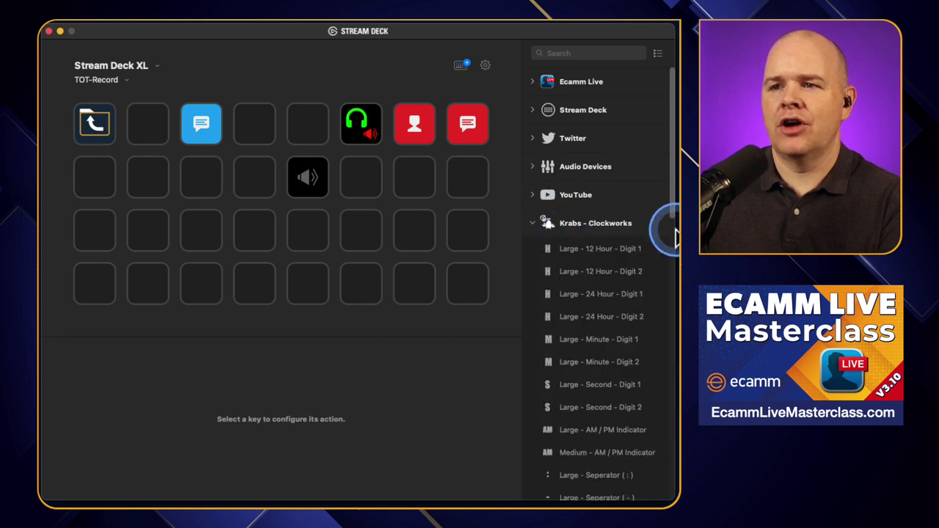
drag(668, 201, 666, 251)
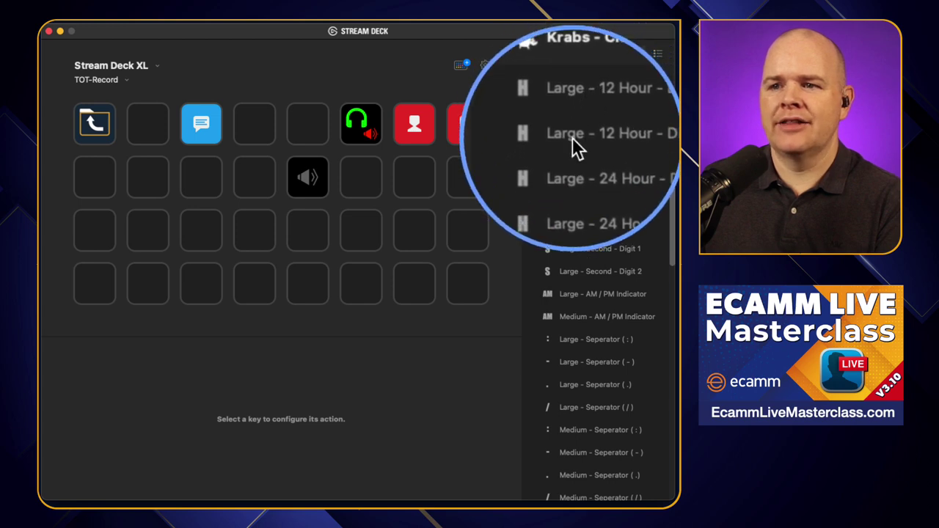
mouse_move(666, 203)
mouse_down()
mouse_move(670, 304)
mouse_move(667, 201)
mouse_up()
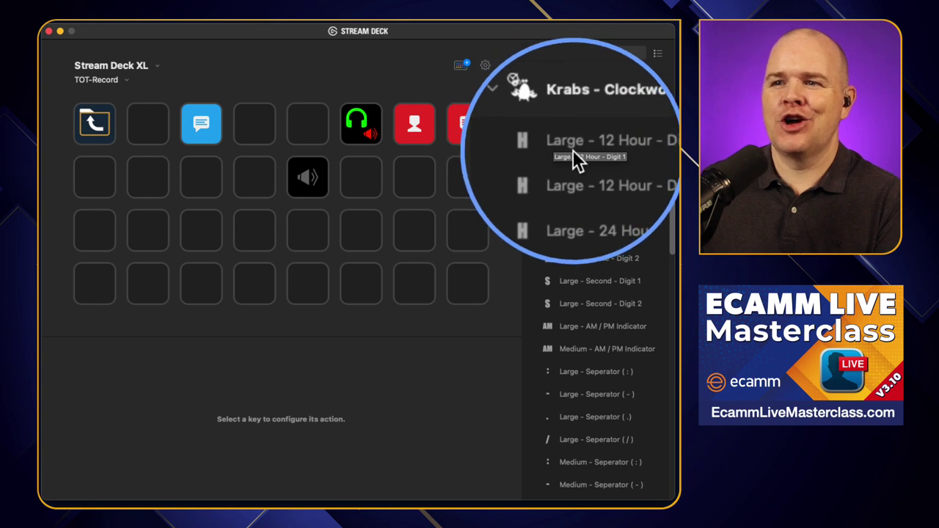
Assign the Large - 12 Hour - Digit 1 and Digit 2 actions to the second and third keys of the third row.
drag(581, 147, 144, 242)
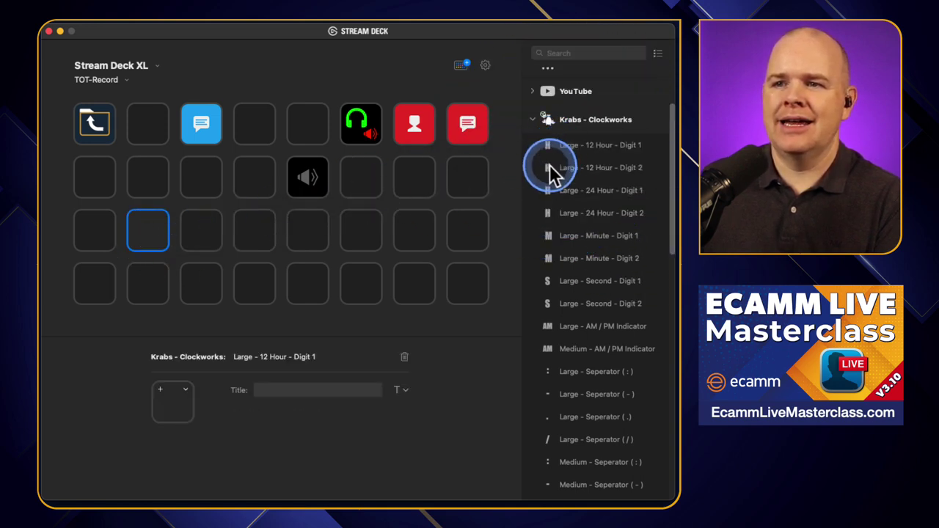
drag(552, 170, 202, 233)
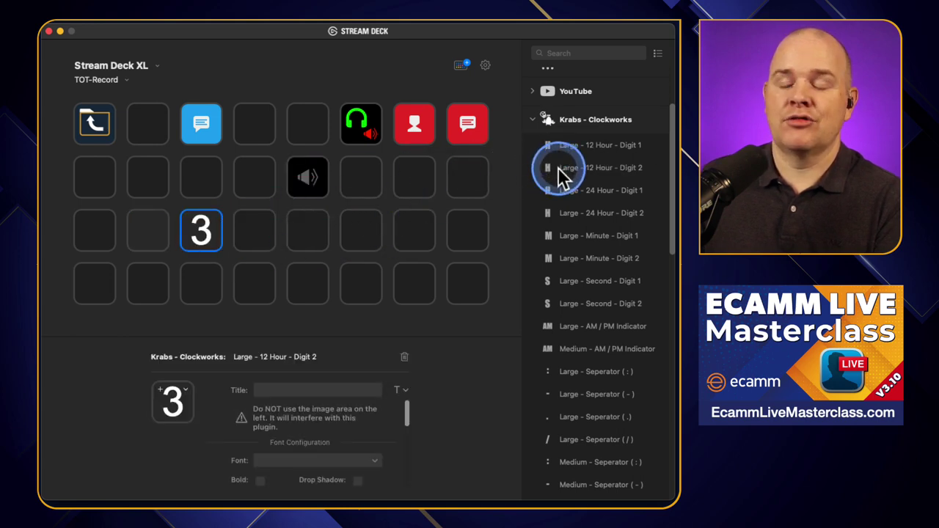
drag(557, 167, 416, 200)
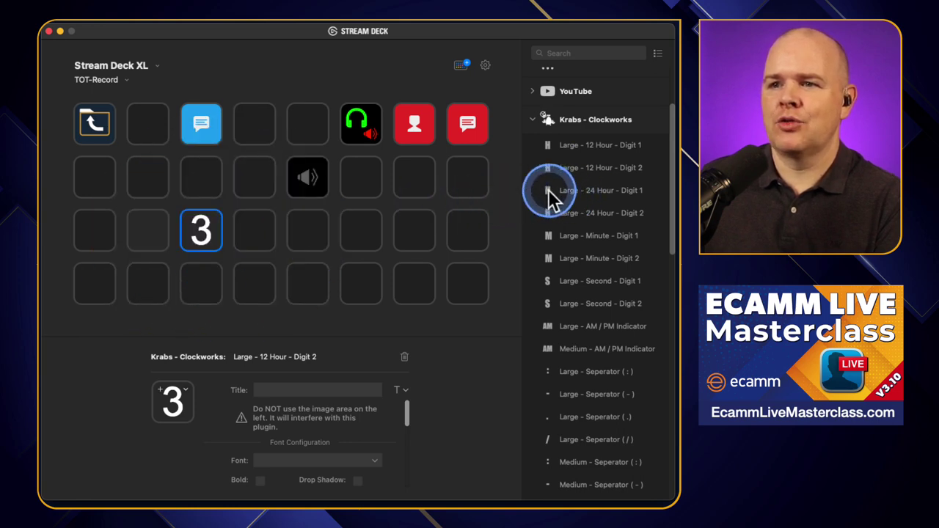
Assign the Large - 24 Hour - Digit 1 and Digit 2 actions to the second and third keys of the fourth row.
drag(547, 189, 150, 284)
drag(521, 218, 557, 204)
drag(555, 206, 199, 286)
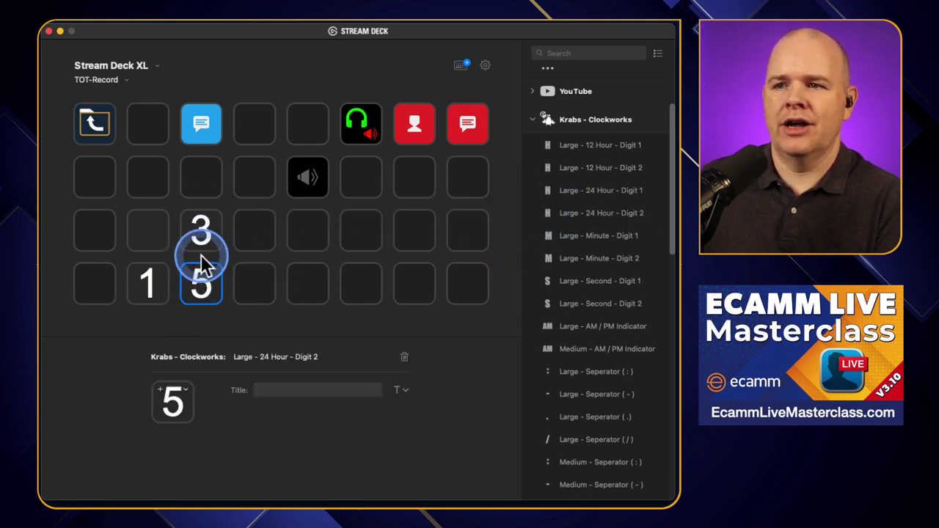
Assign the Large - Minute and Large - Second actions, Digit 1 and Digit 2 each, to the fourth through seventh keys of the third row.
scroll(590, 284, down, 1)
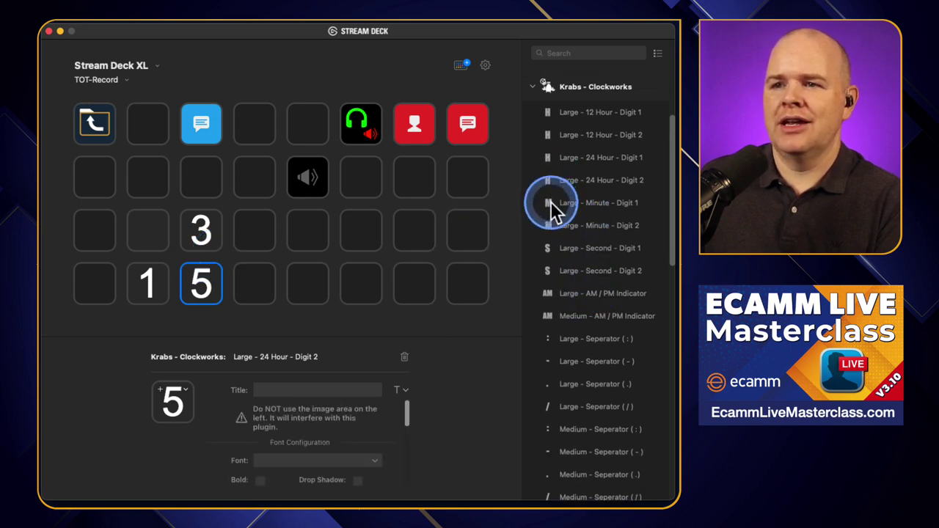
drag(550, 202, 257, 235)
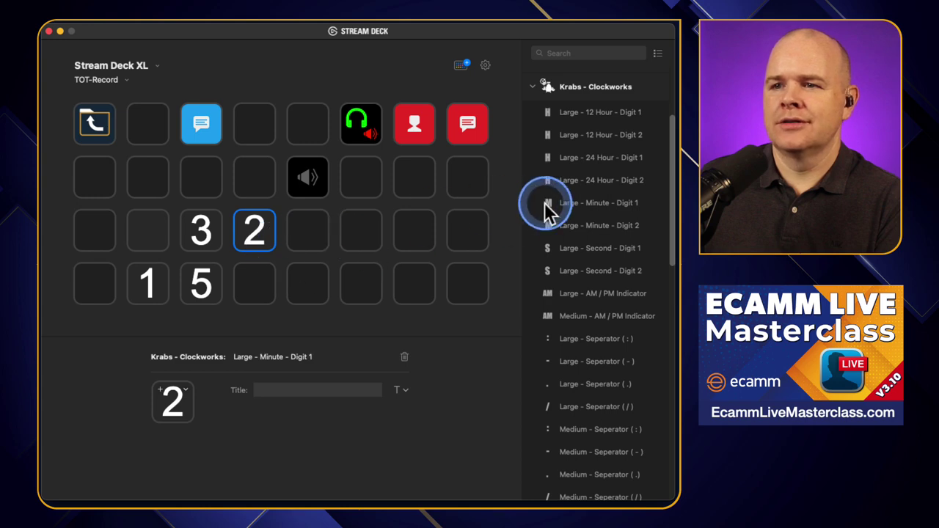
drag(543, 227, 312, 249)
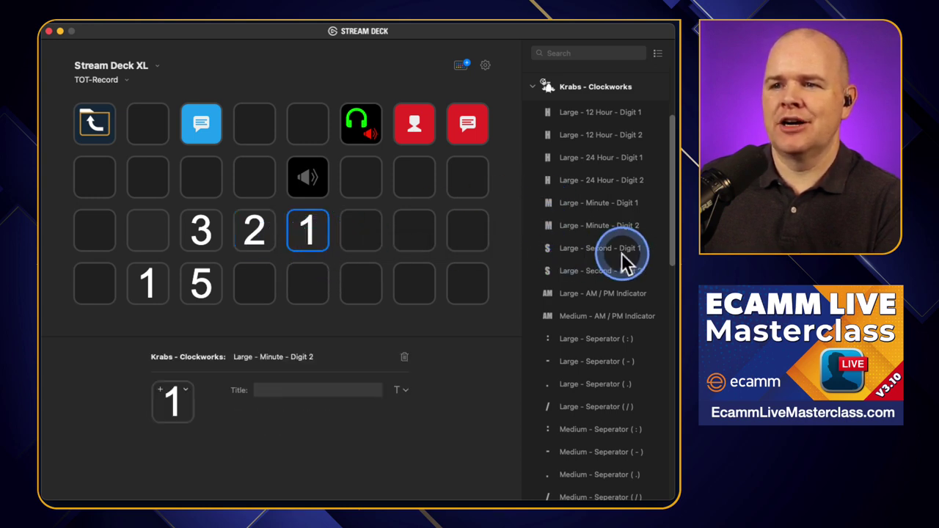
drag(622, 253, 363, 233)
drag(549, 271, 430, 235)
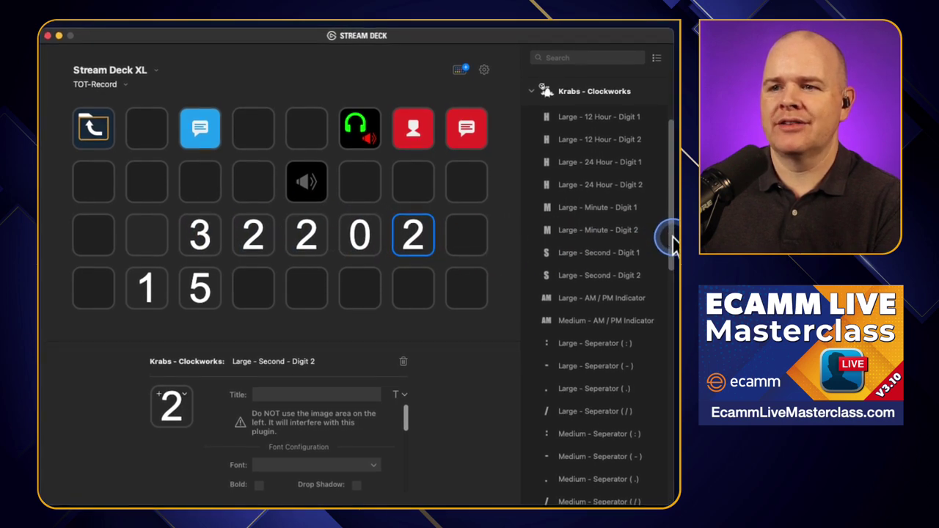
Assign Medium - 24 Hour, Medium - Minutes and Medium - Seconds 2 Digit actions to the sixth, seventh and eighth keys of the fourth row.
drag(671, 239, 640, 319)
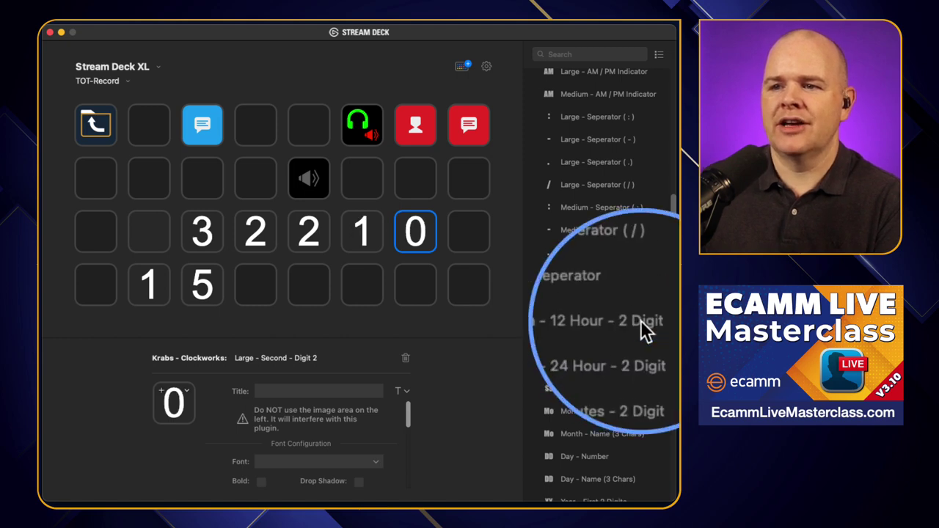
drag(582, 320, 374, 292)
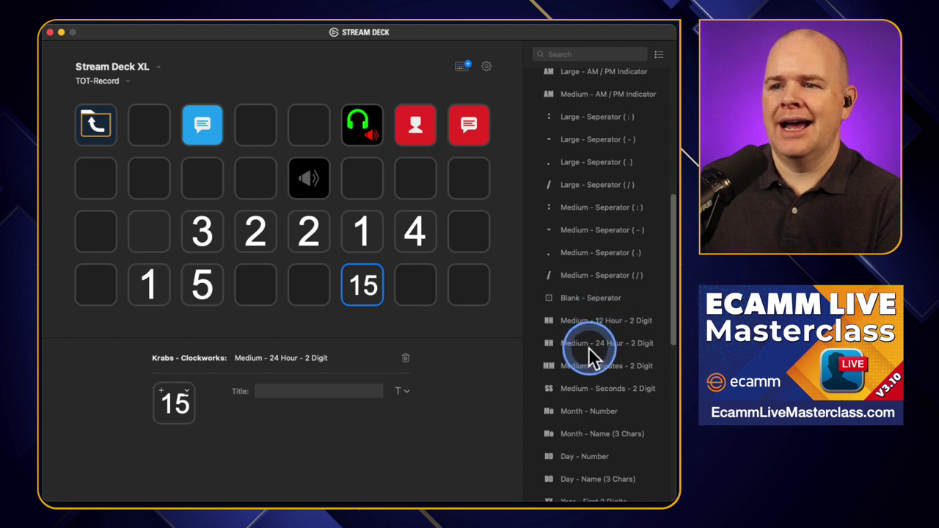
drag(588, 365, 418, 290)
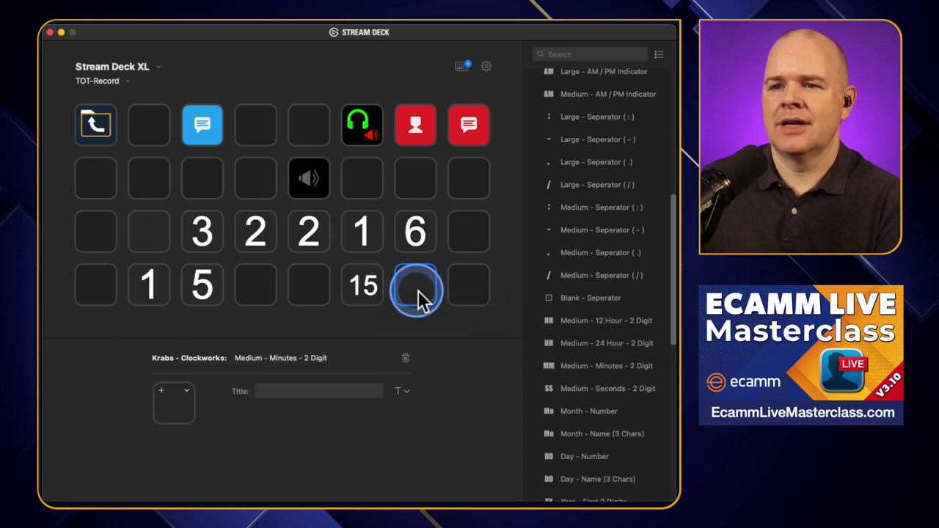
drag(577, 388, 519, 305)
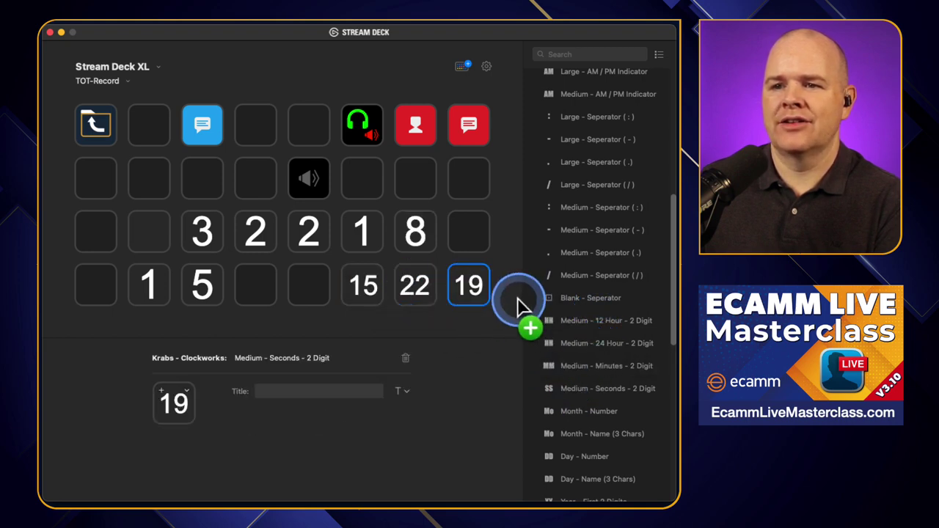
Delete all the large clock digit keys from the third row.
drag(414, 229, 351, 240)
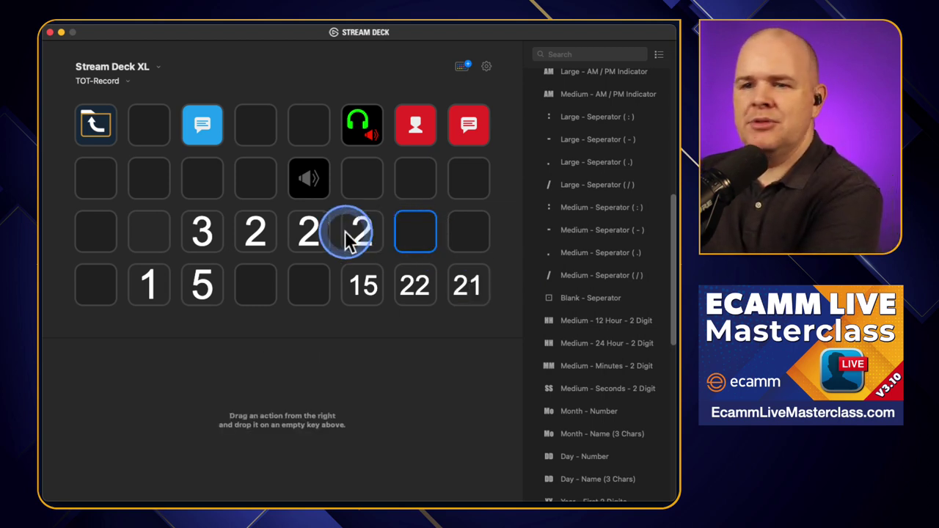
click(355, 235)
key(Delete)
click(297, 234)
key(Delete)
click(242, 233)
key(Delete)
click(198, 234)
key(Delete)
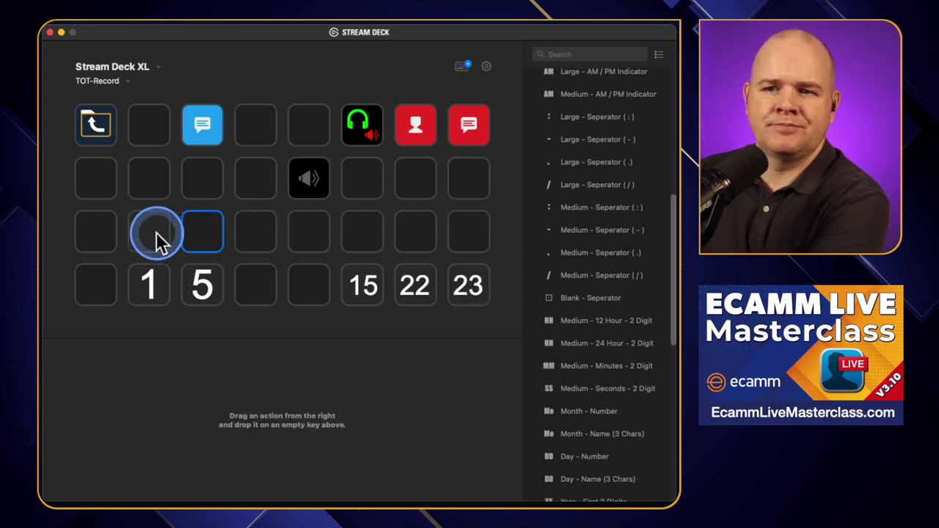
Delete the two Large - 24 Hour digit keys from the fourth row.
click(156, 235)
click(151, 281)
key(Delete)
click(199, 285)
key(Delete)
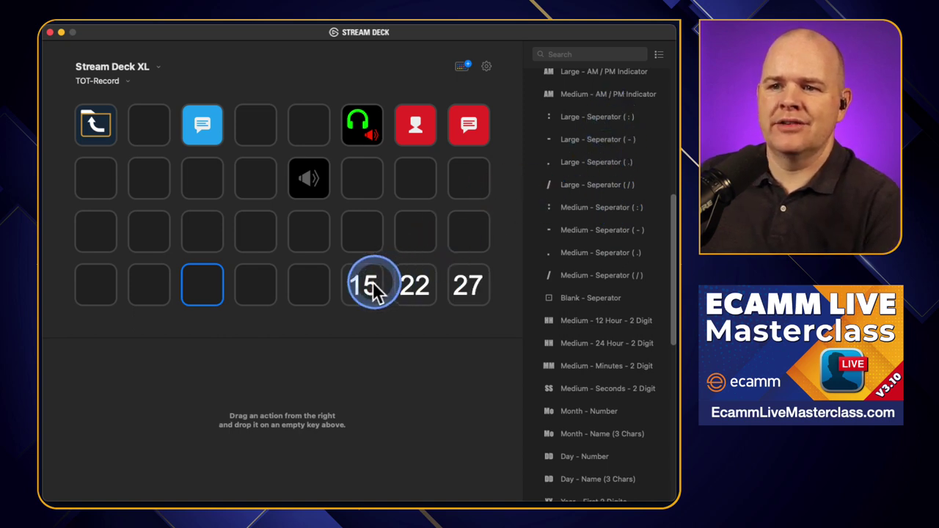
Move the hour and minute keys to the fourth and sixth keys of the bottom row, adding Large - Seperator ( : ) to the fifth and seventh.
drag(374, 286, 261, 291)
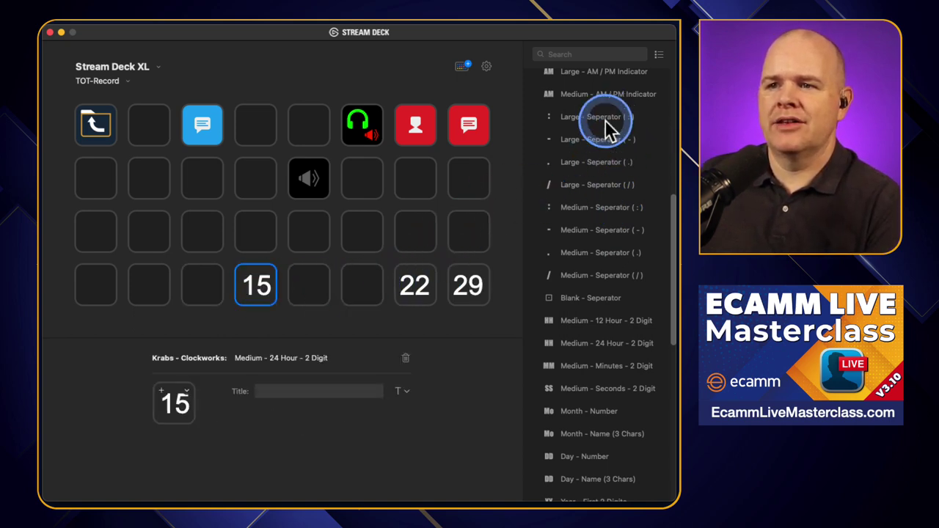
drag(606, 128, 323, 292)
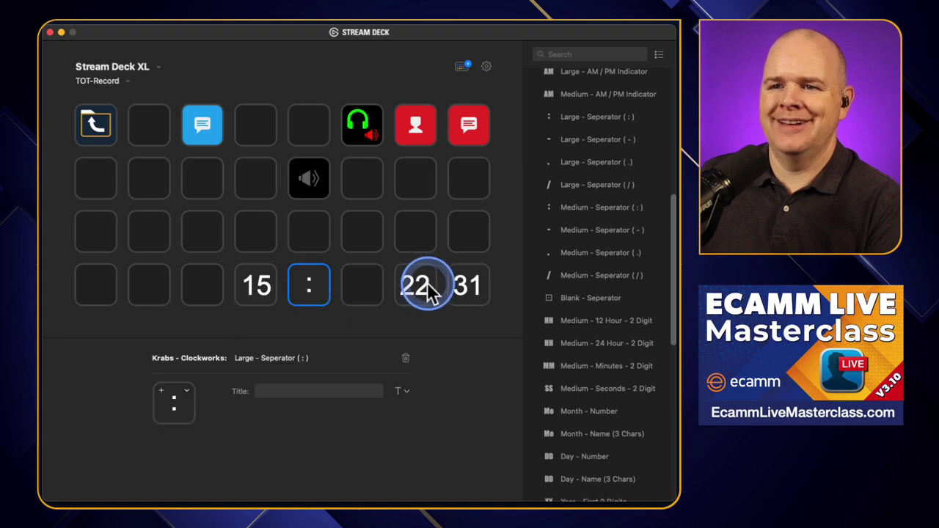
drag(430, 289, 377, 287)
drag(618, 128, 420, 292)
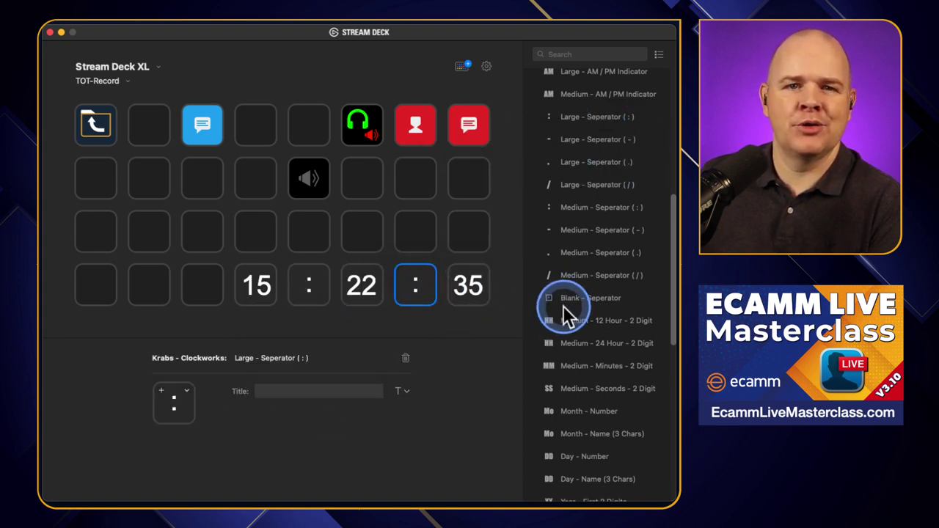
Assign Day - Name (3 Chars), Day - Number and Month - Name (3 Chars) to the fourth, fifth and sixth keys of the third row.
scroll(590, 312, down, 1)
scroll(595, 312, down, 4)
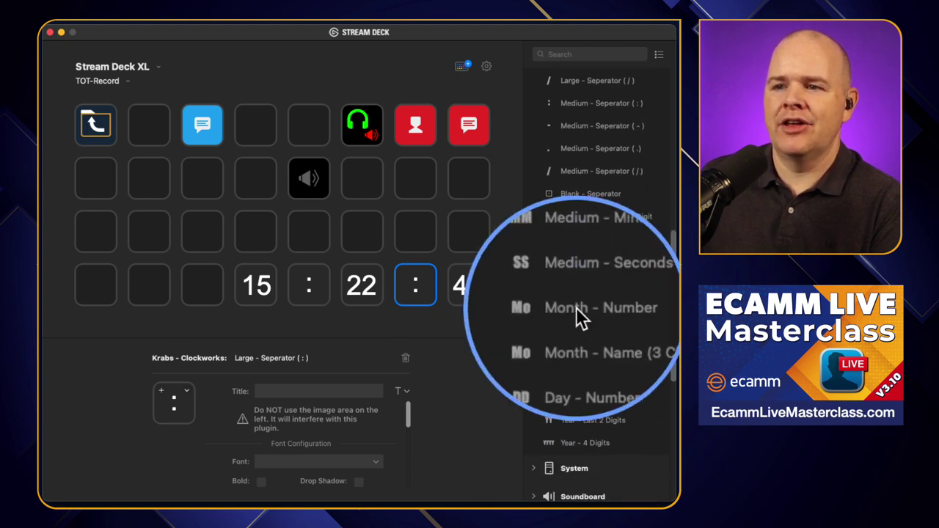
drag(576, 332, 364, 236)
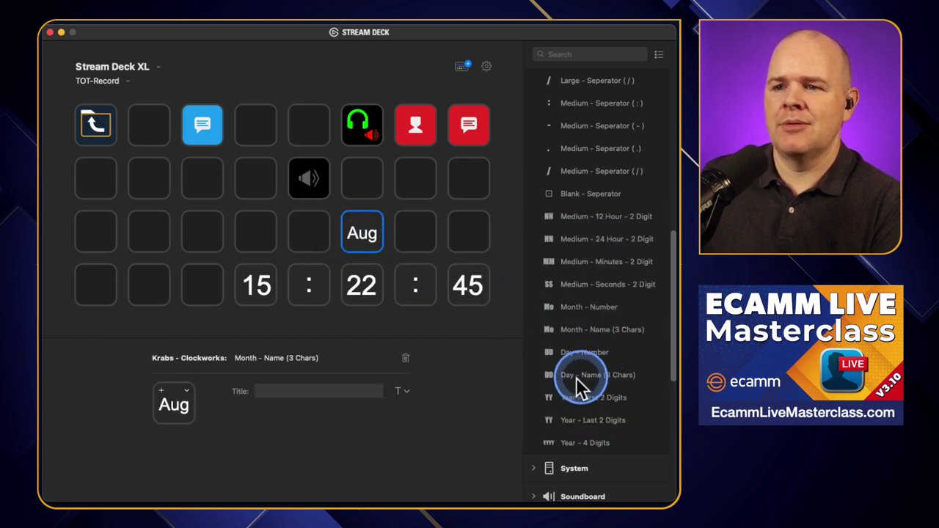
drag(570, 375, 257, 235)
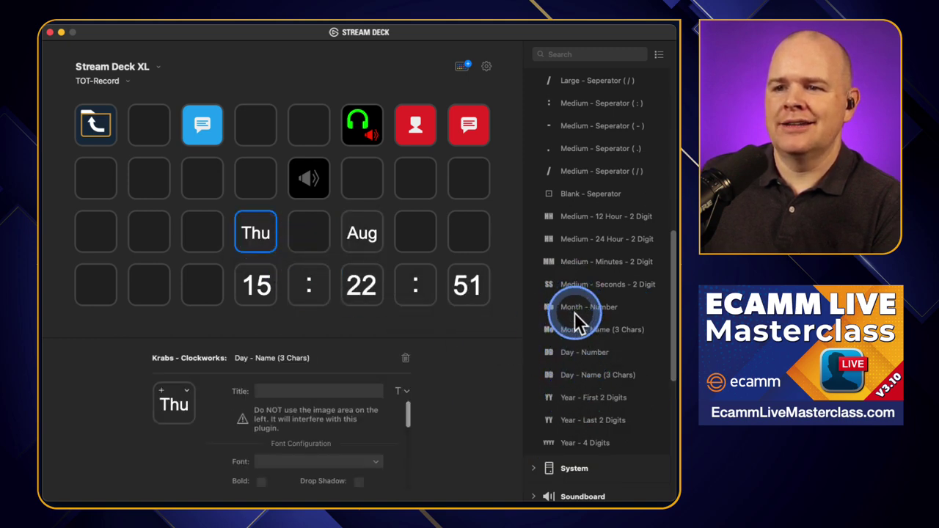
drag(574, 352, 309, 233)
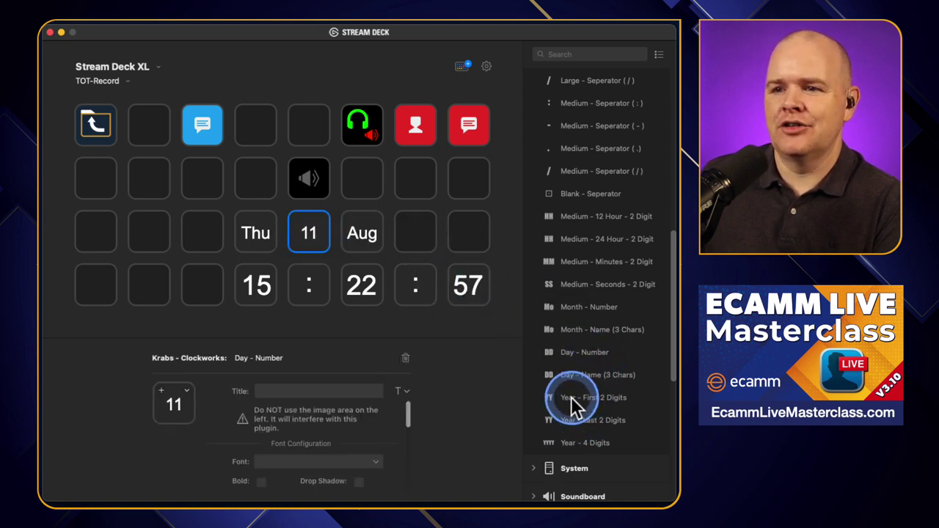
Add Year - First 2 Digits and Year - Last 2 Digits after the month key, and Year - 4 Digits to the second row's last key.
drag(571, 397, 432, 239)
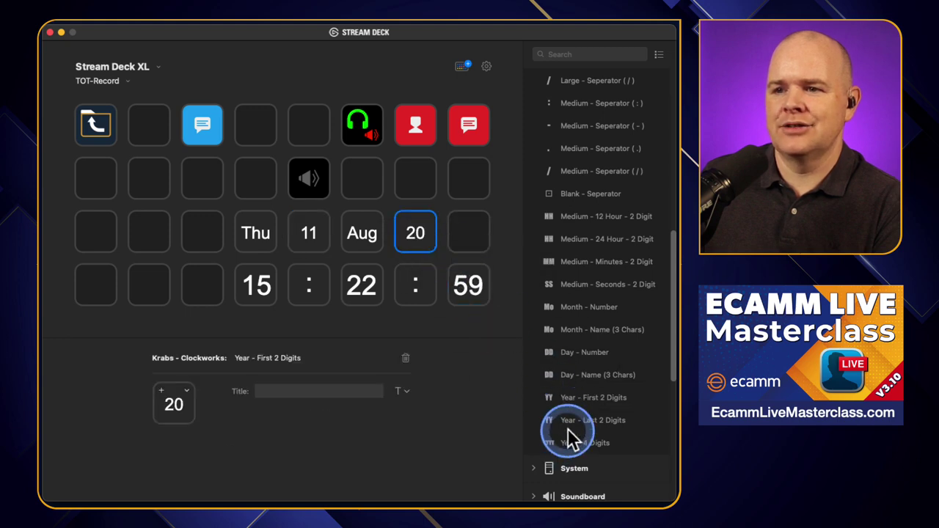
drag(568, 421, 468, 233)
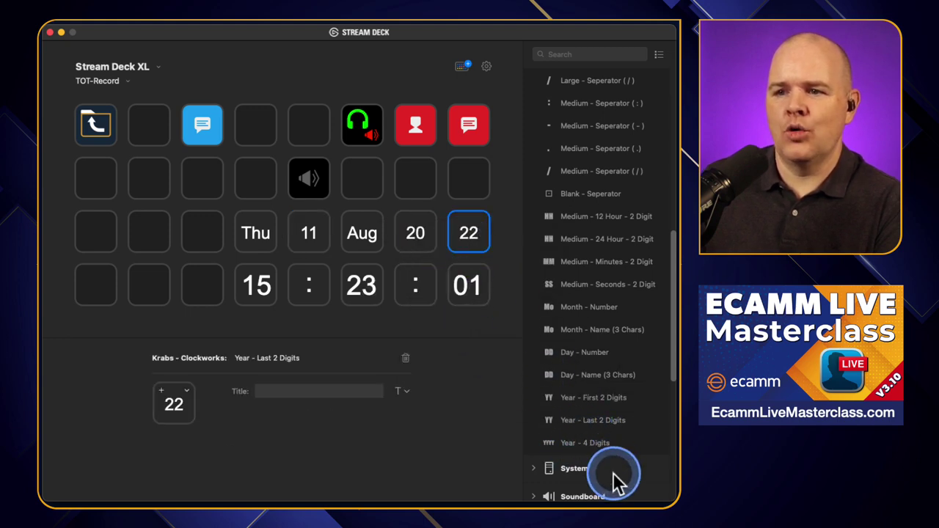
drag(575, 440, 466, 180)
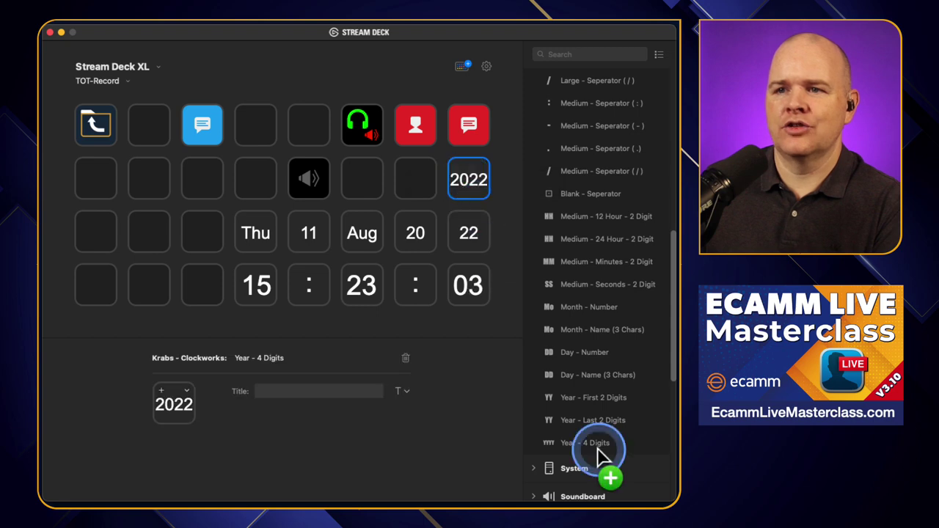
drag(597, 448, 465, 289)
Select the seconds key, enlarge its settings area and look through the available fonts.
click(468, 290)
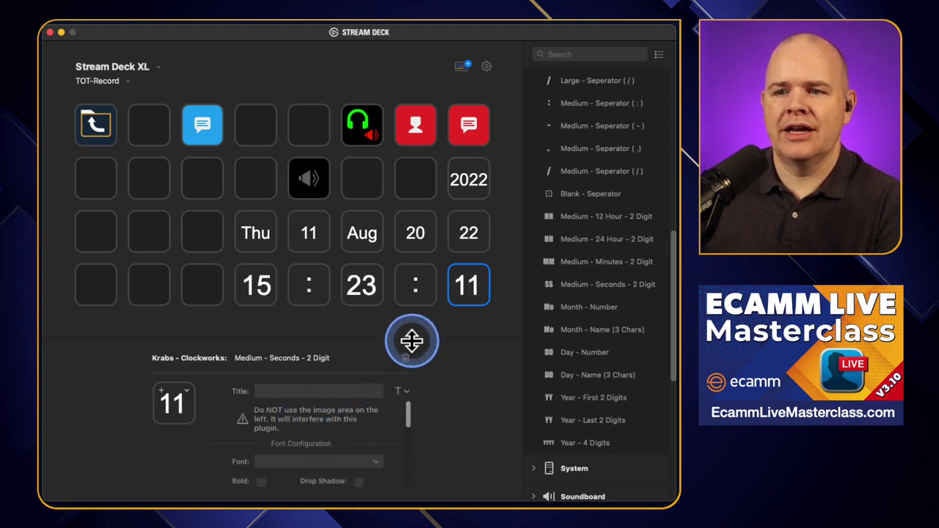
drag(411, 339, 411, 209)
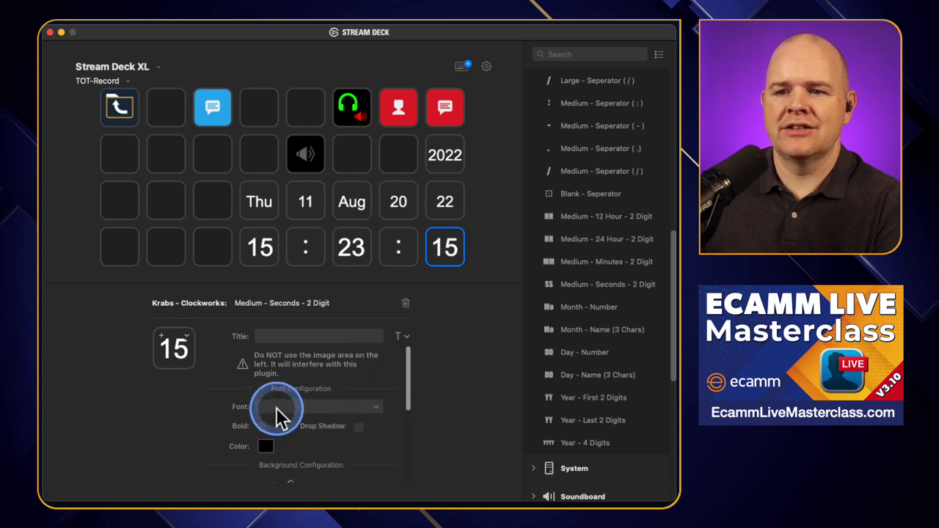
click(275, 408)
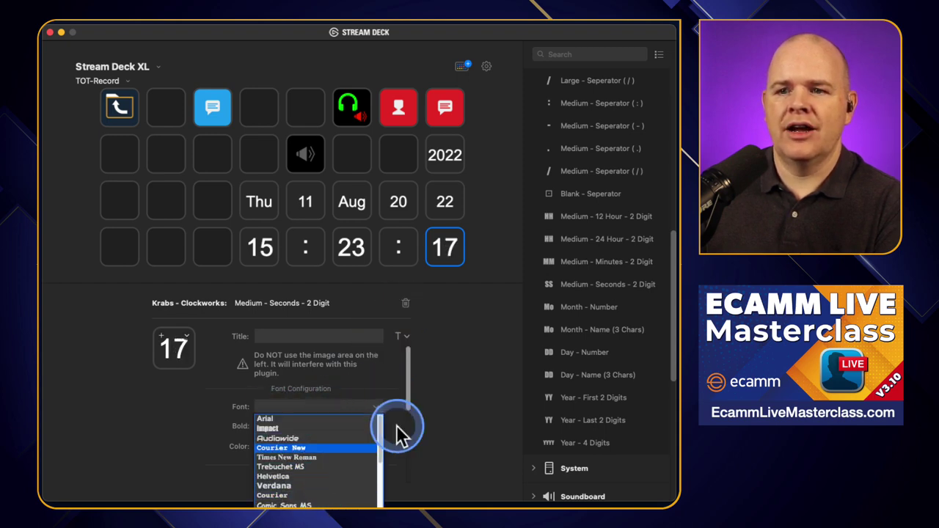
click(428, 410)
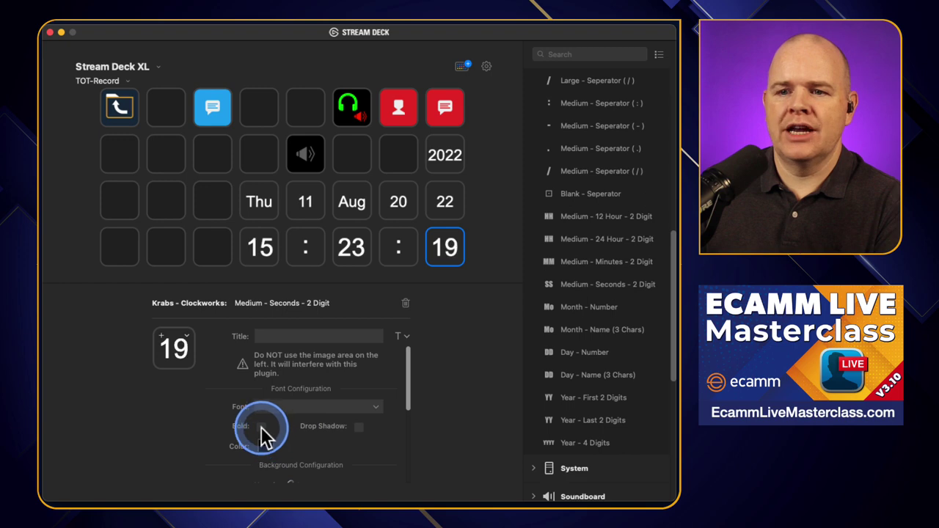
Set the seconds key's font colour to the orange TOT 6 swatch.
scroll(262, 430, down, 1)
scroll(278, 410, down, 1)
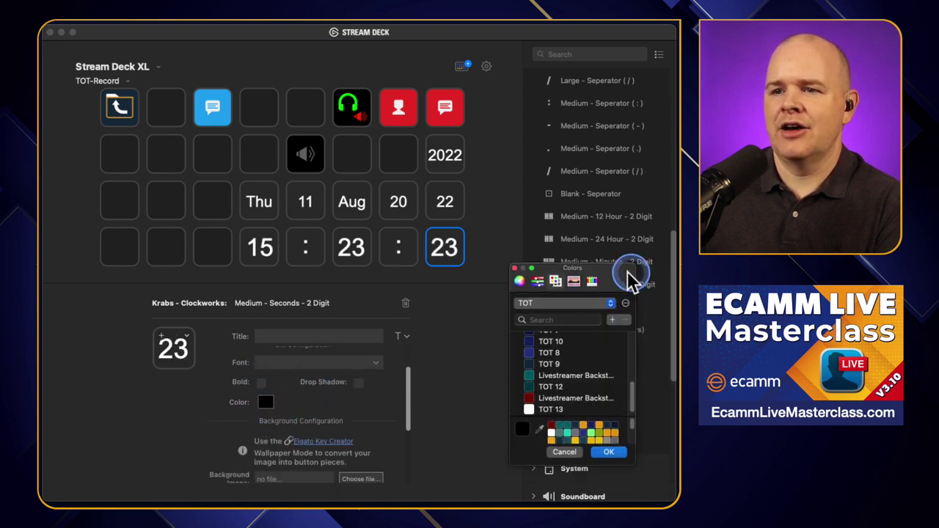
drag(628, 272, 540, 308)
click(518, 456)
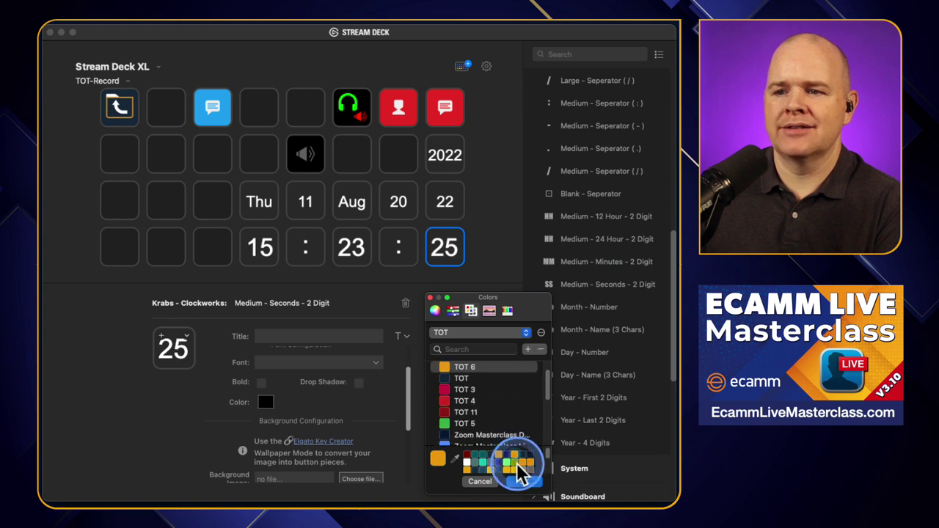
click(523, 481)
click(442, 342)
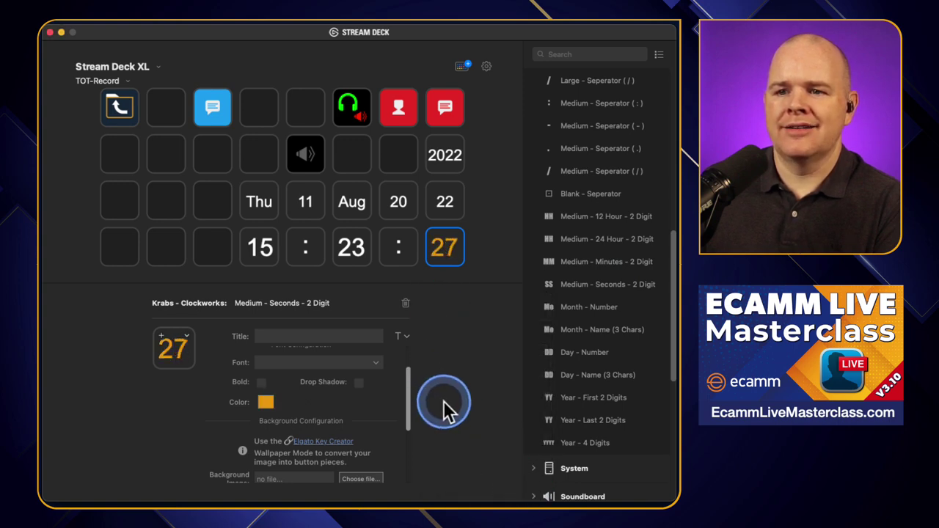
Set the seconds key's background colour to the teal Livestreamer swatch of the TOT palette.
drag(409, 400, 413, 444)
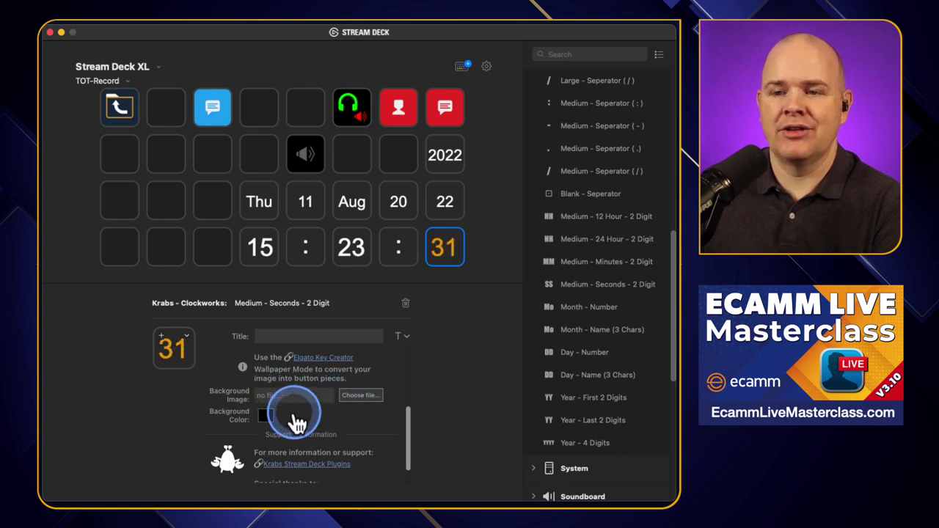
click(266, 417)
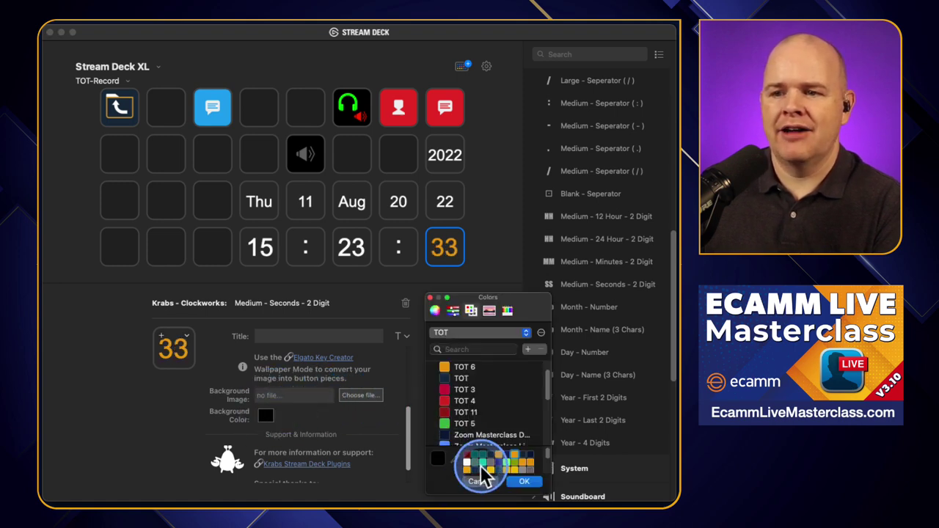
click(478, 465)
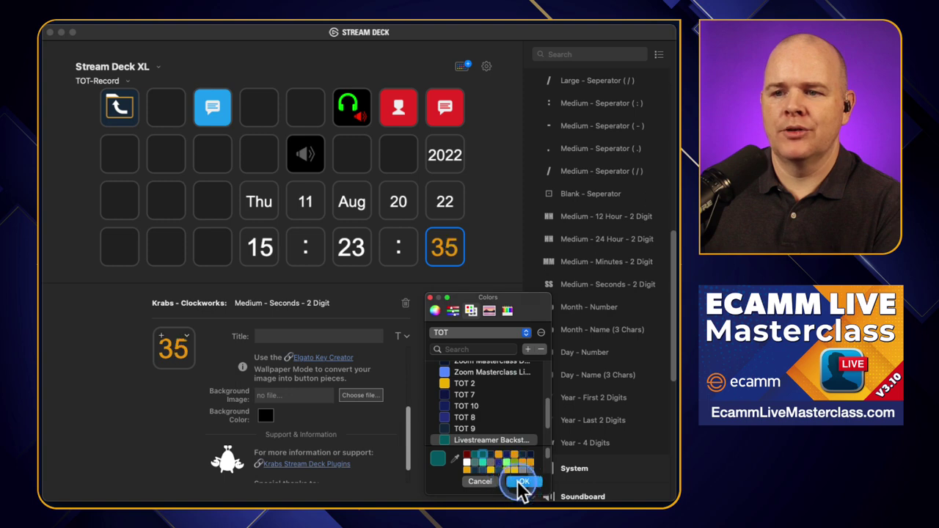
click(519, 482)
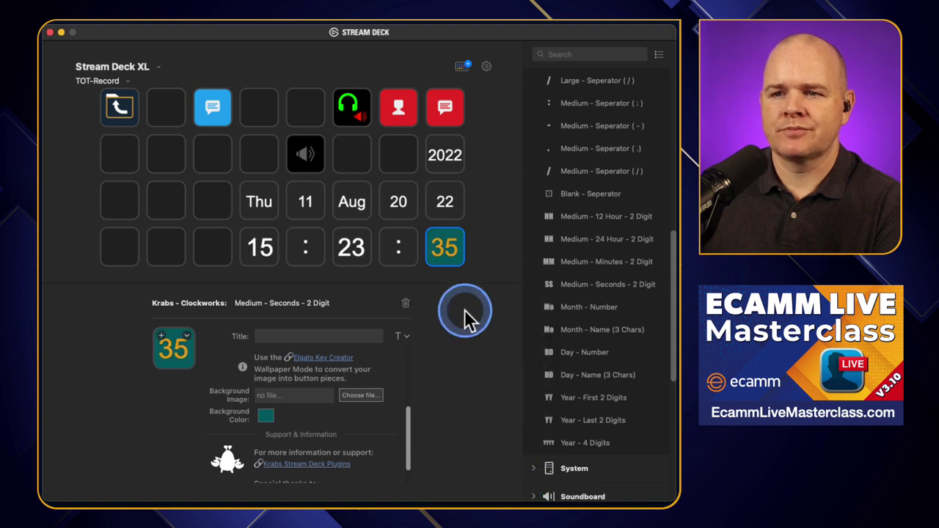
Leave the demo folder and show page 2 of the TOT-Record profile with its own clock keys.
click(291, 248)
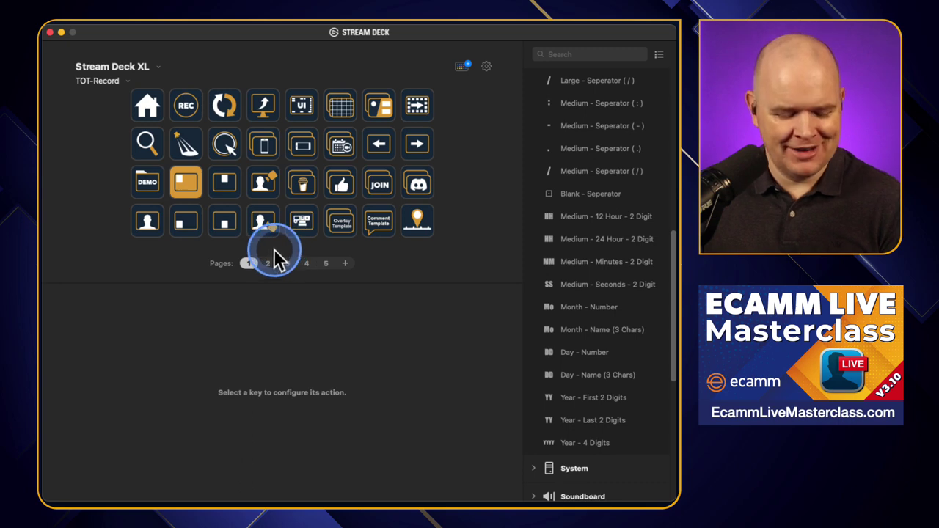
double_click(275, 249)
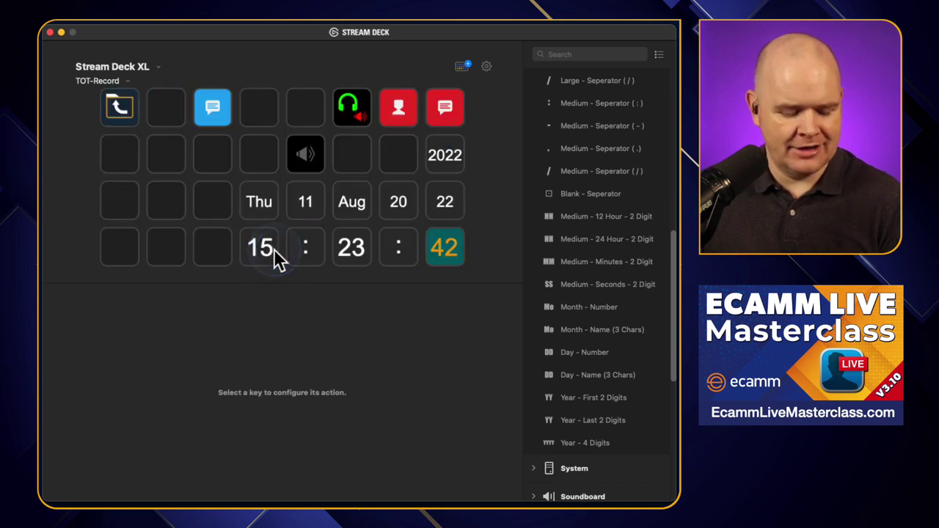
click(274, 249)
click(268, 262)
click(185, 108)
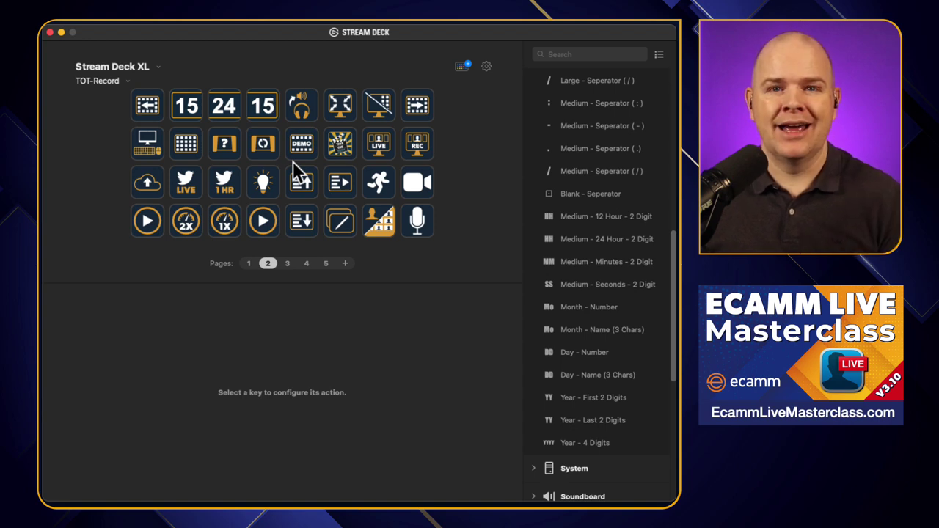
Collapse the Krabs - Clockworks actions and expand the Stream Deck category in the action list.
click(311, 143)
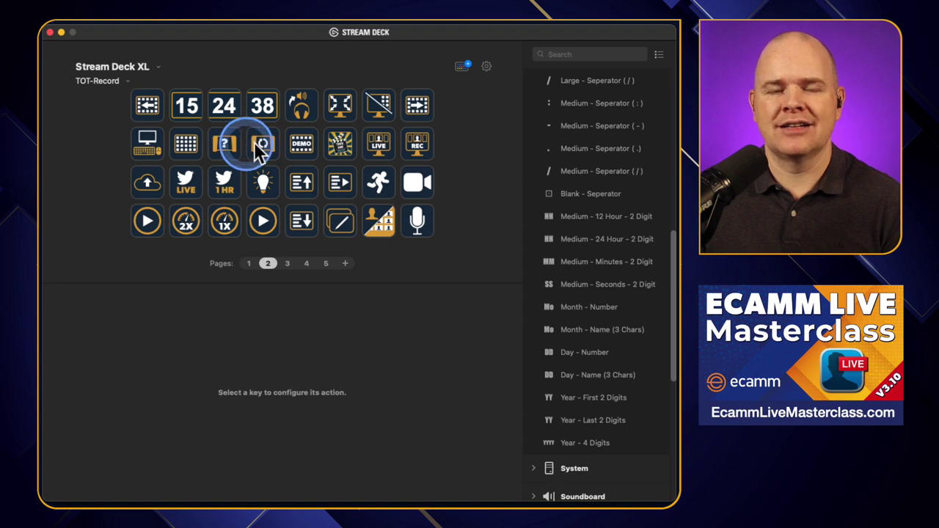
scroll(531, 141, up, 10)
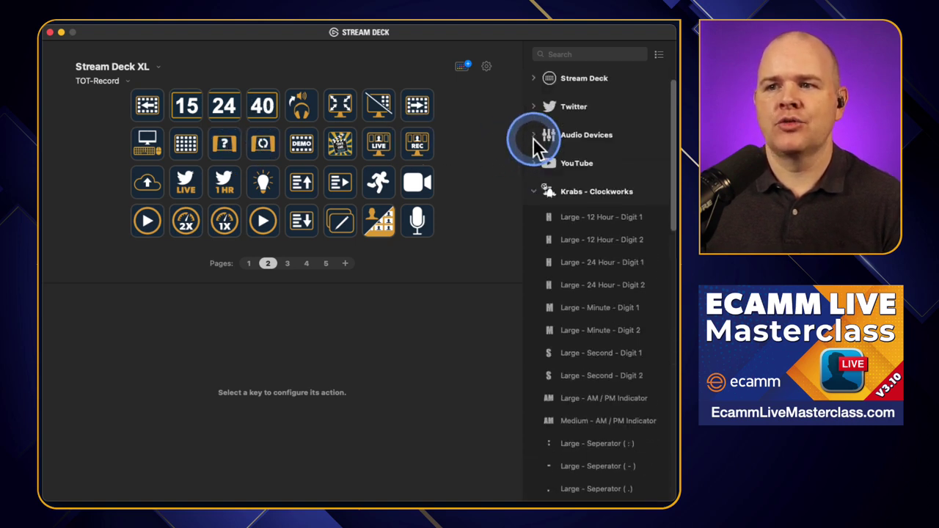
click(535, 193)
scroll(535, 193, up, 2)
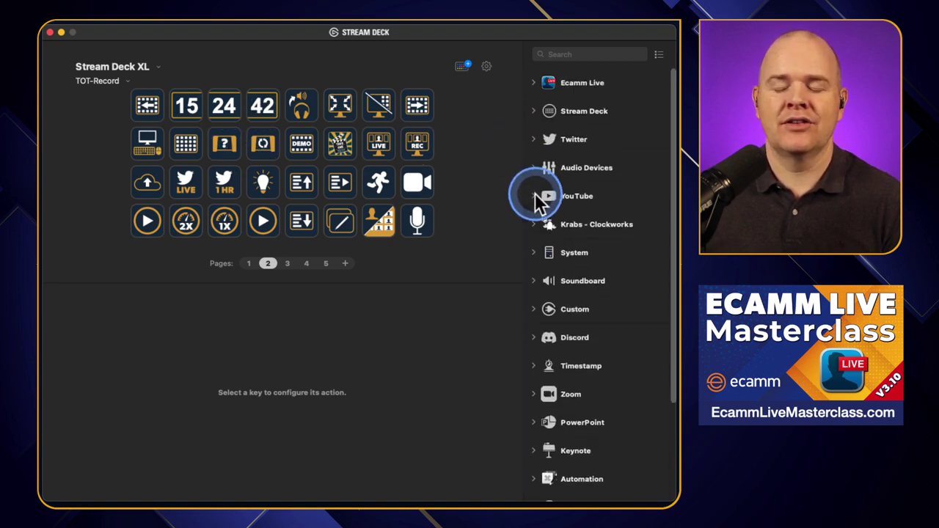
click(533, 111)
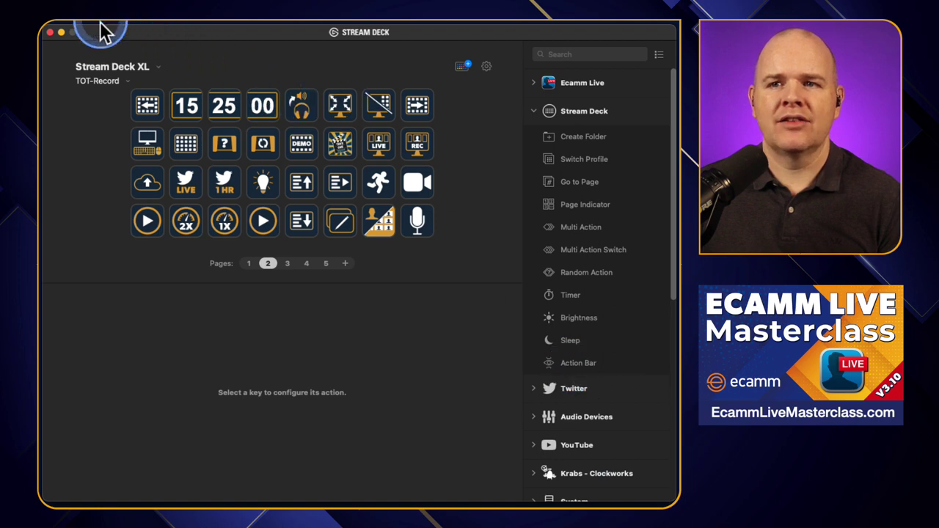
Move the Stream Deck window aside to clear desktop space and select the question-mark key on page 2 of the TOT-Record profile.
drag(99, 31, 268, 114)
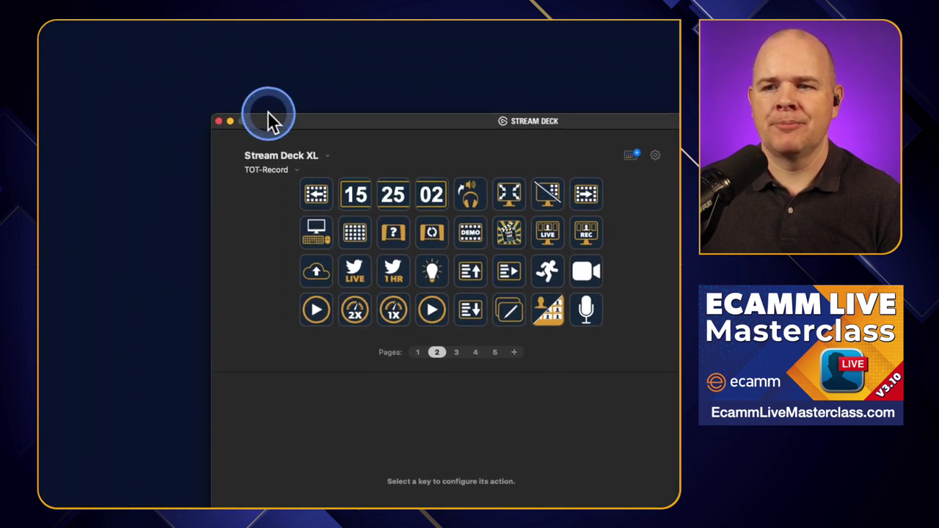
click(398, 237)
drag(128, 35, 166, 82)
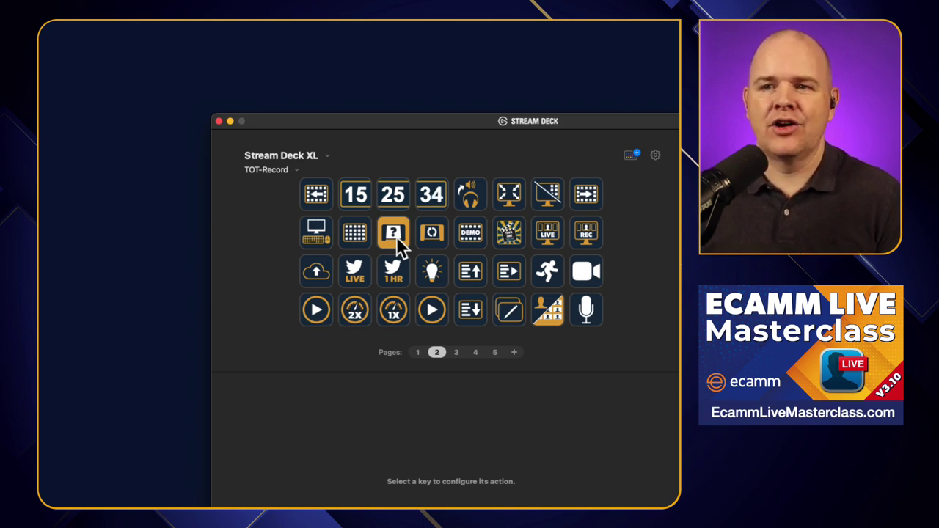
click(389, 235)
Use the magnifier key on the floating three-key pad and move the pad further from the Stream Deck window.
click(105, 119)
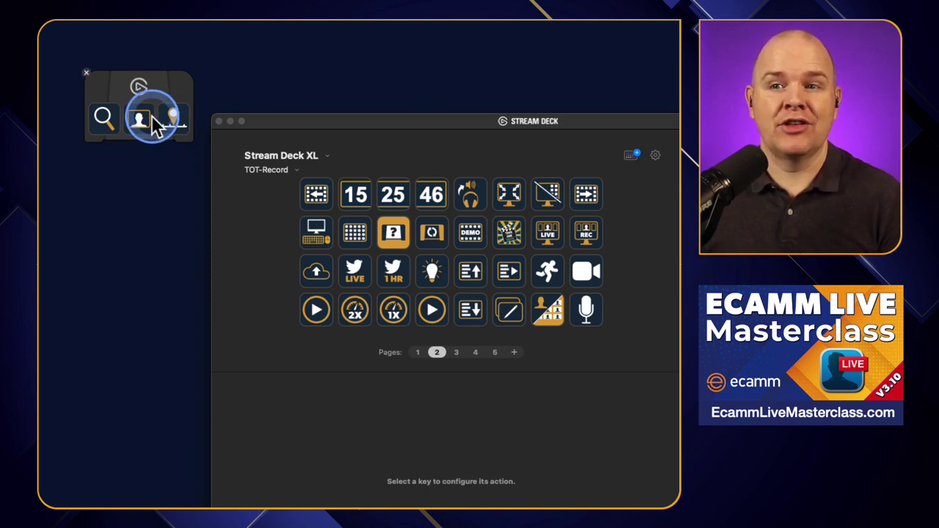
drag(158, 84, 151, 58)
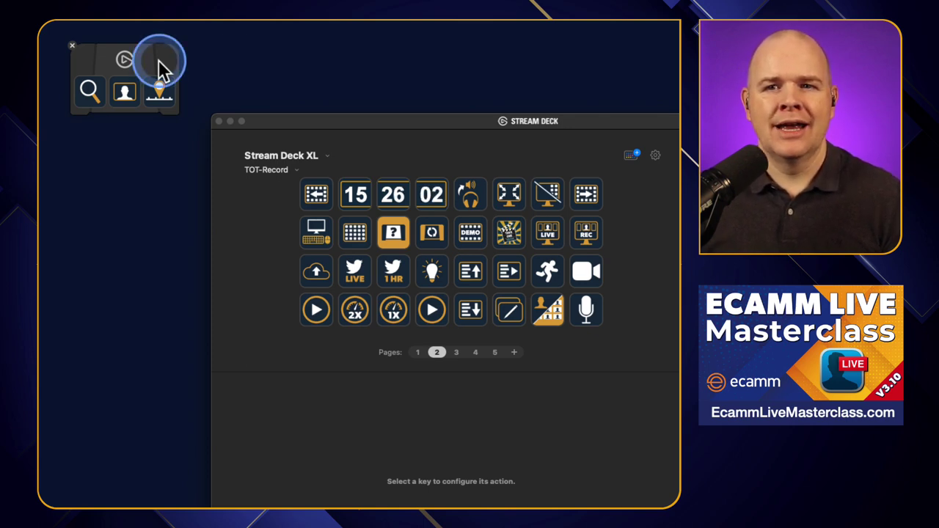
click(156, 67)
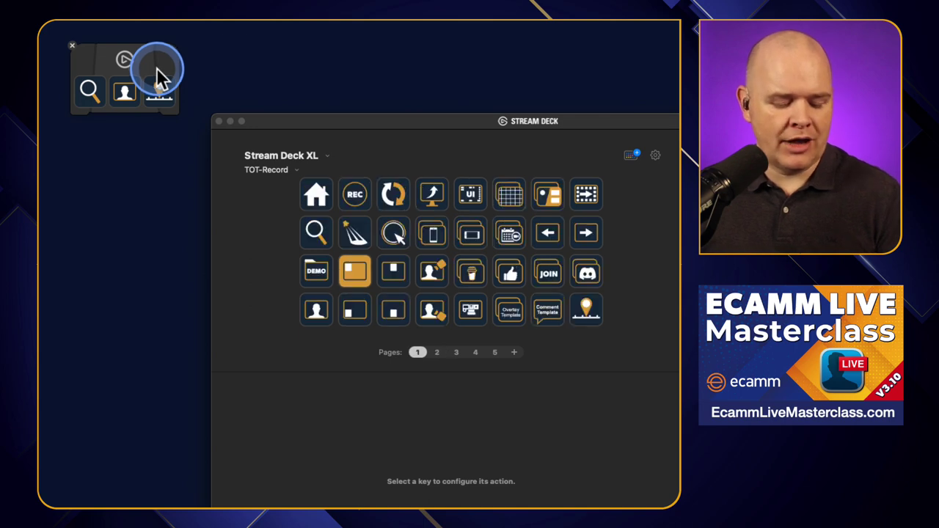